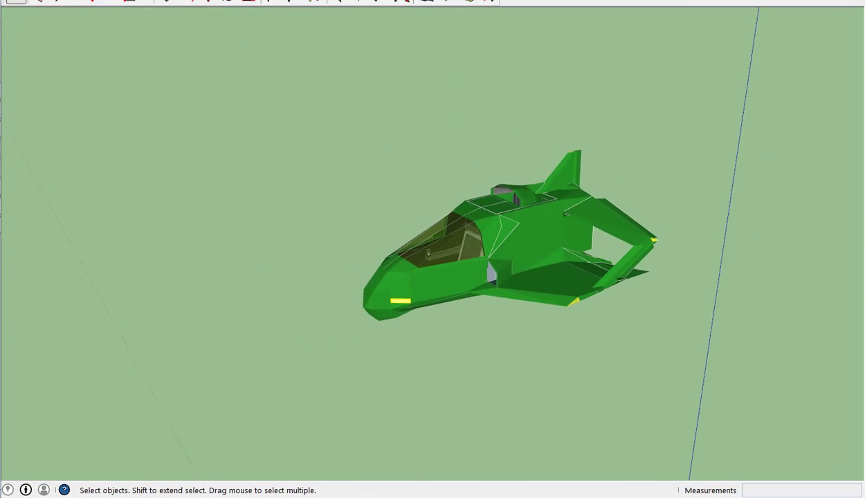
Orbit and zoom around the ship to inspect its underside, rear, sides and nose.
{"action": "middle_click_drag", "start_coordinate": [484, 242], "coordinate": [443, 197]}
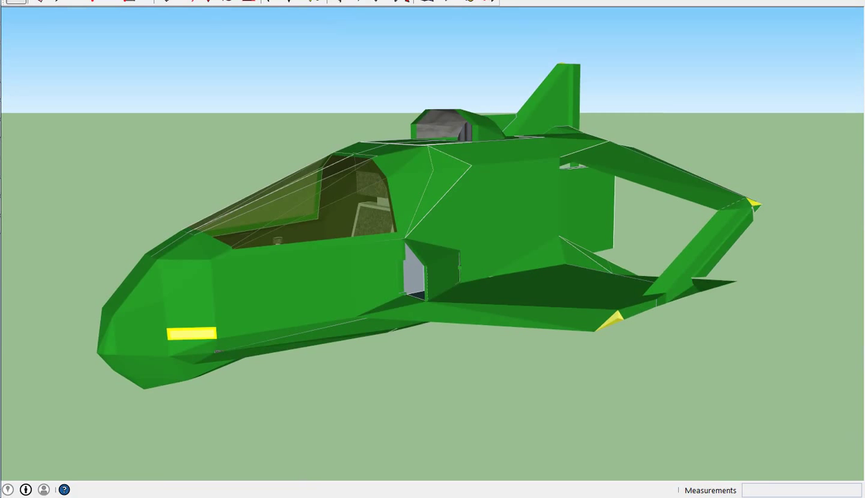
{"action": "middle_click_drag", "start_coordinate": [443, 198], "coordinate": [485, 373]}
{"action": "scroll", "coordinate": [484, 249], "scroll_direction": "down", "scroll_amount": 2}
{"action": "middle_click_drag", "start_coordinate": [680, 371], "coordinate": [540, 325]}
{"action": "scroll", "coordinate": [595, 309], "scroll_direction": "down", "scroll_amount": 1}
{"action": "scroll", "coordinate": [573, 309], "scroll_direction": "up", "scroll_amount": 3}
{"action": "scroll", "coordinate": [573, 309], "scroll_direction": "up", "scroll_amount": 2}
{"action": "scroll", "coordinate": [573, 308], "scroll_direction": "down", "scroll_amount": 6}
{"action": "scroll", "coordinate": [575, 301], "scroll_direction": "down", "scroll_amount": 3}
{"action": "scroll", "coordinate": [601, 322], "scroll_direction": "up", "scroll_amount": 1}
{"action": "middle_click_drag", "start_coordinate": [601, 322], "coordinate": [682, 473]}
{"action": "scroll", "coordinate": [553, 299], "scroll_direction": "up", "scroll_amount": 2}
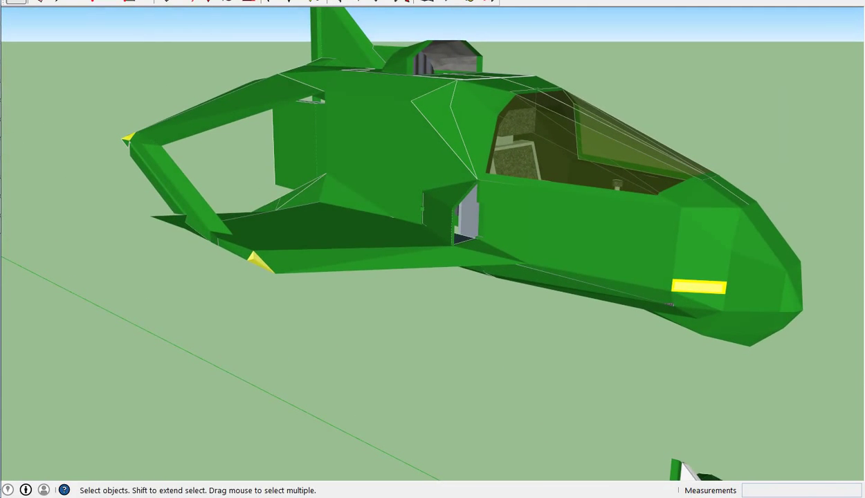
{"action": "mouse_move", "coordinate": [681, 471]}
{"action": "middle_mouse_down"}
{"action": "mouse_move", "coordinate": [568, 443]}
{"action": "mouse_move", "coordinate": [484, 408]}
{"action": "mouse_move", "coordinate": [453, 458]}
{"action": "mouse_move", "coordinate": [821, 457]}
{"action": "mouse_move", "coordinate": [733, 415]}
{"action": "middle_mouse_up"}
{"action": "scroll", "coordinate": [263, 132], "scroll_direction": "up", "scroll_amount": 3}
{"action": "scroll", "coordinate": [346, 132], "scroll_direction": "down", "scroll_amount": 2}
{"action": "middle_click_drag", "start_coordinate": [346, 132], "coordinate": [367, 69]}
{"action": "middle_click_drag", "start_coordinate": [433, 249], "coordinate": [388, 346]}
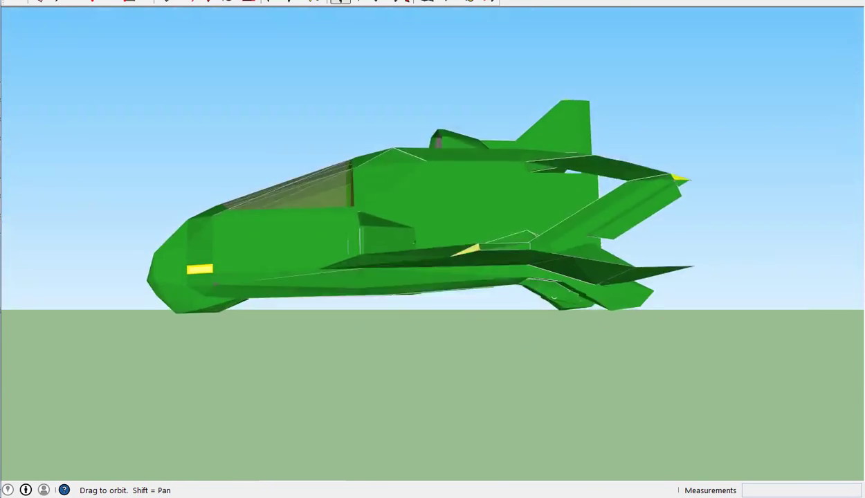
Open the ship component with Edit Component and view the cockpit from above the front.
{"action": "key", "text": "space"}
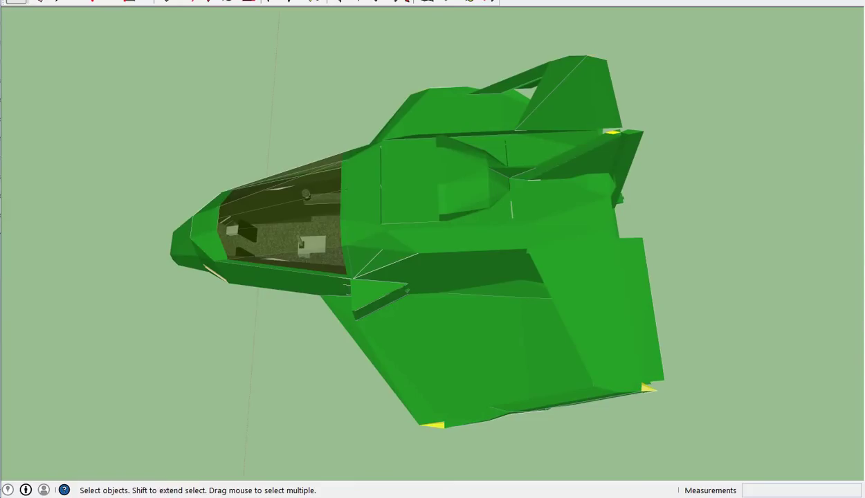
{"action": "key", "text": "o"}
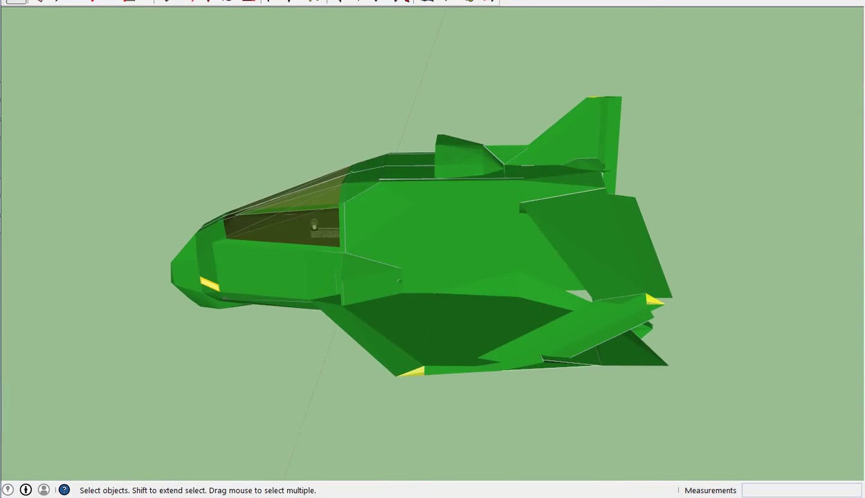
{"action": "right_click", "coordinate": [384, 221]}
{"action": "left_click", "coordinate": [430, 285]}
{"action": "mouse_move", "coordinate": [399, 281]}
{"action": "middle_mouse_down"}
{"action": "mouse_move", "coordinate": [382, 279]}
{"action": "mouse_move", "coordinate": [342, 232]}
{"action": "mouse_move", "coordinate": [322, 221]}
{"action": "mouse_move", "coordinate": [331, 256]}
{"action": "mouse_move", "coordinate": [405, 267]}
{"action": "mouse_move", "coordinate": [404, 291]}
{"action": "mouse_move", "coordinate": [394, 270]}
{"action": "mouse_move", "coordinate": [418, 186]}
{"action": "mouse_move", "coordinate": [386, 333]}
{"action": "mouse_move", "coordinate": [416, 146]}
{"action": "mouse_move", "coordinate": [403, 259]}
{"action": "middle_mouse_up"}
{"action": "scroll", "coordinate": [404, 267], "scroll_direction": "up", "scroll_amount": 3}
{"action": "scroll", "coordinate": [395, 270], "scroll_direction": "down", "scroll_amount": 3}
{"action": "scroll", "coordinate": [392, 270], "scroll_direction": "up", "scroll_amount": 3}
{"action": "scroll", "coordinate": [391, 269], "scroll_direction": "up", "scroll_amount": 2}
{"action": "scroll", "coordinate": [413, 148], "scroll_direction": "down", "scroll_amount": 1}
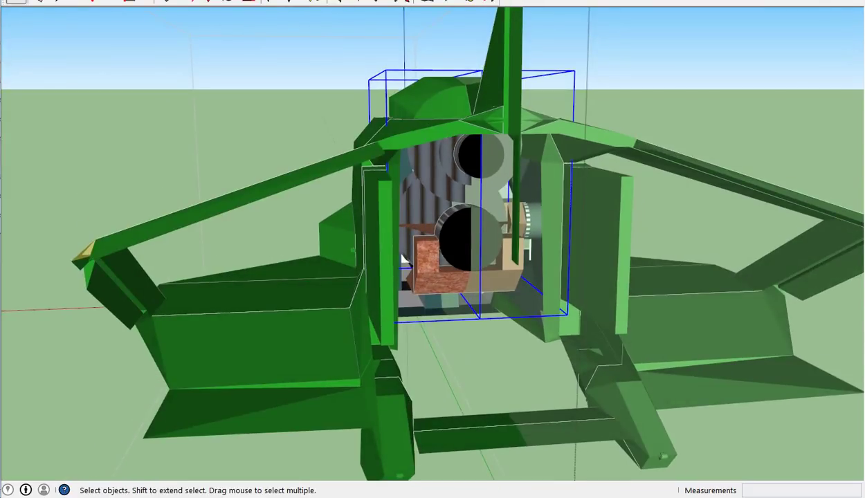
Orbit and zoom around the cockpit to a front view of the aircraft.
{"action": "middle_click_drag", "start_coordinate": [403, 259], "coordinate": [439, 128]}
{"action": "scroll", "coordinate": [439, 128], "scroll_direction": "down", "scroll_amount": 3}
{"action": "scroll", "coordinate": [439, 128], "scroll_direction": "up", "scroll_amount": 5}
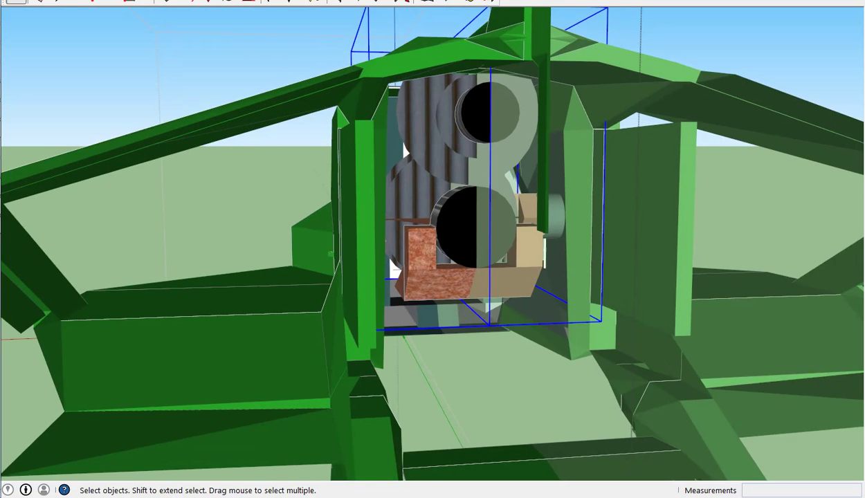
{"action": "mouse_move", "coordinate": [405, 150]}
{"action": "middle_mouse_down"}
{"action": "mouse_move", "coordinate": [393, 147]}
{"action": "mouse_move", "coordinate": [408, 82]}
{"action": "mouse_move", "coordinate": [411, 99]}
{"action": "middle_mouse_up"}
{"action": "scroll", "coordinate": [393, 146], "scroll_direction": "down", "scroll_amount": 5}
{"action": "scroll", "coordinate": [405, 97], "scroll_direction": "up", "scroll_amount": 5}
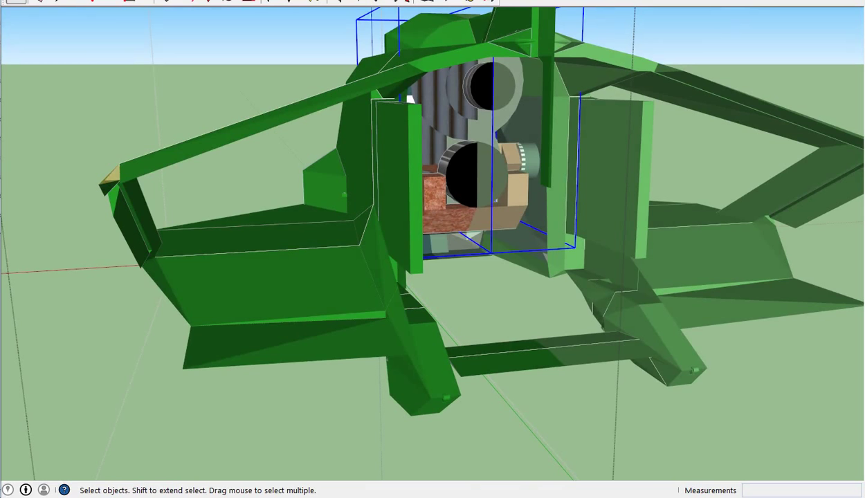
{"action": "scroll", "coordinate": [409, 99], "scroll_direction": "down", "scroll_amount": 5}
{"action": "mouse_move", "coordinate": [409, 99]}
{"action": "middle_mouse_down"}
{"action": "mouse_move", "coordinate": [429, 95]}
{"action": "mouse_move", "coordinate": [383, 66]}
{"action": "mouse_move", "coordinate": [382, 41]}
{"action": "mouse_move", "coordinate": [198, 155]}
{"action": "middle_mouse_up"}
{"action": "scroll", "coordinate": [429, 94], "scroll_direction": "up", "scroll_amount": 5}
{"action": "scroll", "coordinate": [383, 66], "scroll_direction": "up", "scroll_amount": 5}
{"action": "scroll", "coordinate": [381, 164], "scroll_direction": "down", "scroll_amount": 3}
From a front-quarter view, select the left and right landing skids together.
{"action": "mouse_move", "coordinate": [381, 164]}
{"action": "middle_mouse_down"}
{"action": "mouse_move", "coordinate": [388, 201]}
{"action": "mouse_move", "coordinate": [386, 164]}
{"action": "mouse_move", "coordinate": [474, 221]}
{"action": "mouse_move", "coordinate": [467, 194]}
{"action": "middle_mouse_up"}
{"action": "scroll", "coordinate": [386, 164], "scroll_direction": "up", "scroll_amount": 5}
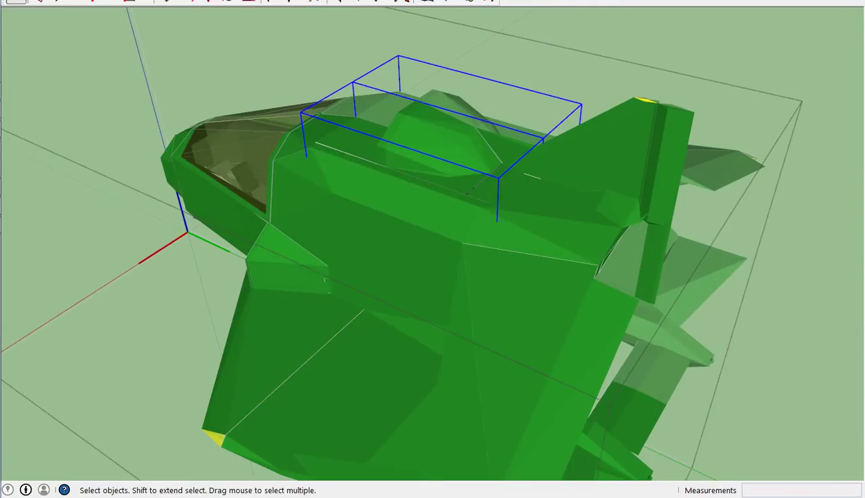
{"action": "scroll", "coordinate": [327, 281], "scroll_direction": "down", "scroll_amount": 2}
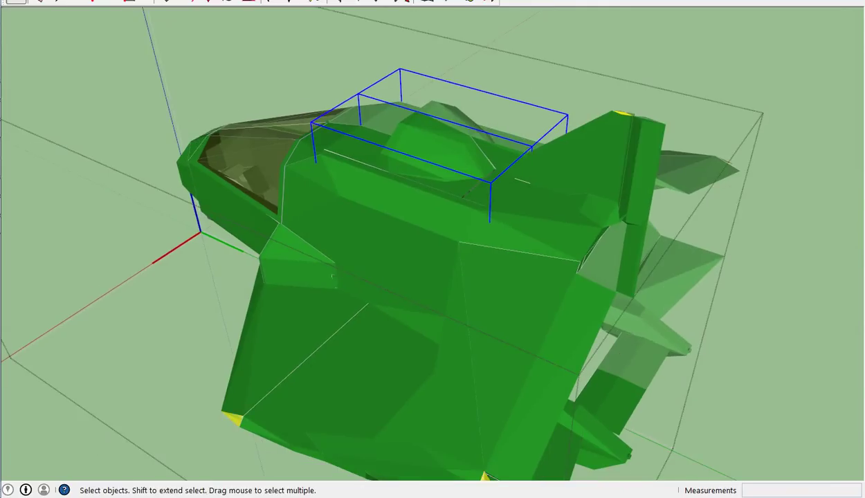
{"action": "mouse_move", "coordinate": [333, 276]}
{"action": "middle_mouse_down"}
{"action": "mouse_move", "coordinate": [325, 272]}
{"action": "mouse_move", "coordinate": [398, 175]}
{"action": "mouse_move", "coordinate": [334, 280]}
{"action": "middle_mouse_up"}
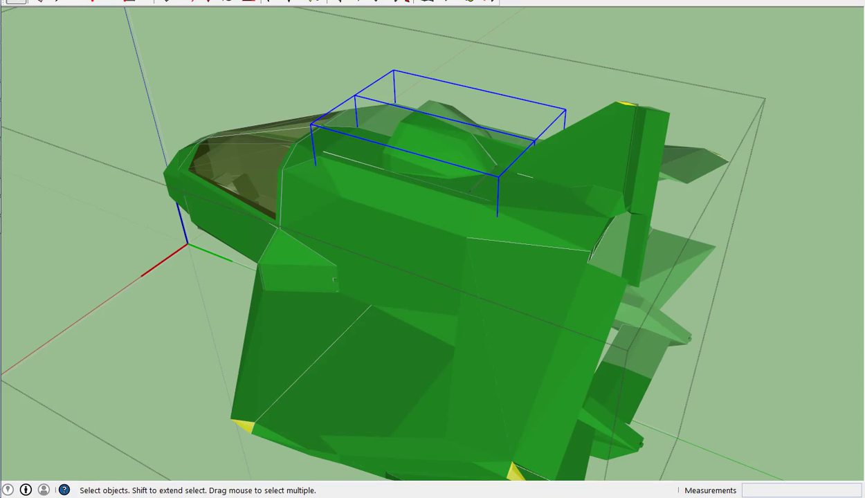
{"action": "middle_click_drag", "start_coordinate": [334, 280], "coordinate": [337, 249]}
{"action": "left_click", "coordinate": [346, 408]}
{"action": "left_click", "coordinate": [692, 346], "text": "shift"}
Hide the two selected landing skids and look over the whole model.
{"action": "right_click", "coordinate": [322, 114]}
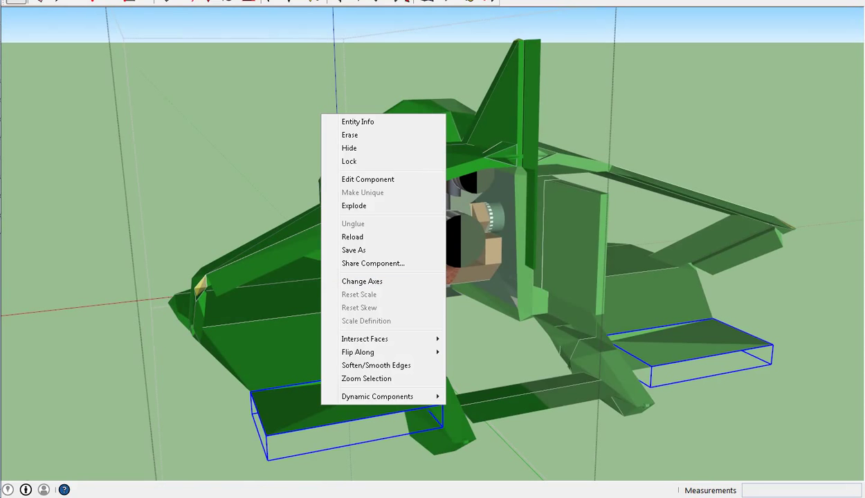
{"action": "left_click", "coordinate": [349, 148]}
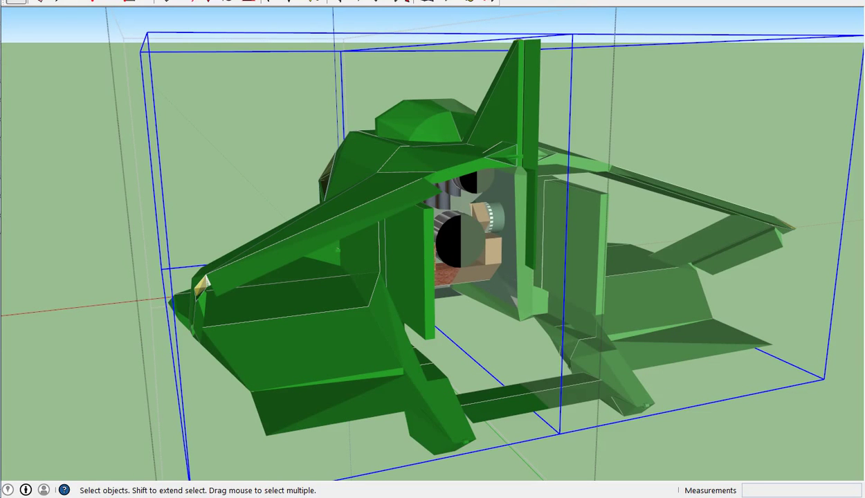
{"action": "middle_click_drag", "start_coordinate": [432, 250], "coordinate": [485, 236]}
{"action": "scroll", "coordinate": [450, 276], "scroll_direction": "down", "scroll_amount": 5}
{"action": "middle_click_drag", "start_coordinate": [450, 276], "coordinate": [484, 263]}
{"action": "scroll", "coordinate": [450, 277], "scroll_direction": "up", "scroll_amount": 5}
{"action": "scroll", "coordinate": [450, 277], "scroll_direction": "up", "scroll_amount": 1}
Set the face style to X-ray so the hull becomes see-through.
{"action": "key", "text": "alt+v"}
{"action": "key", "text": "Right"}
{"action": "key", "text": "Escape"}
{"action": "key", "text": "Escape"}
{"action": "key", "text": "alt+v"}
{"action": "key", "text": "Right"}
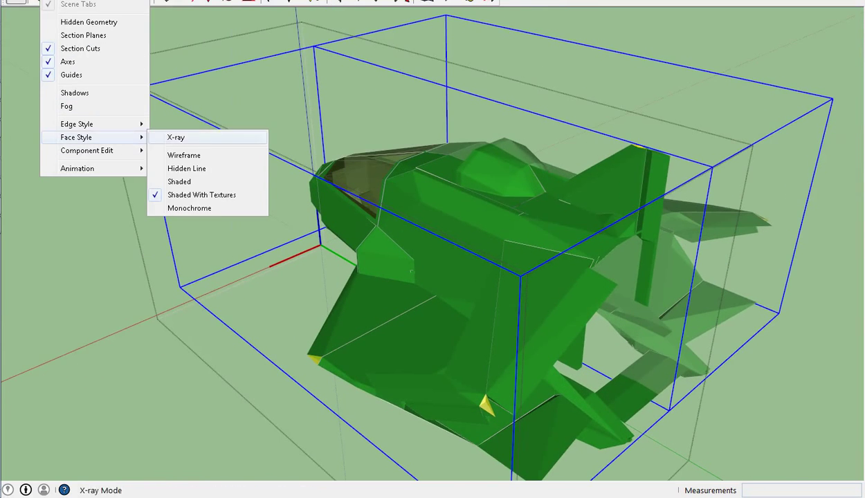
{"action": "key", "text": "Return"}
{"action": "middle_click_drag", "start_coordinate": [432, 277], "coordinate": [477, 328]}
Set the edge style to Profiles for dark outlines, then check the side view.
{"action": "key", "text": "alt+c"}
{"action": "key", "text": "Left"}
{"action": "key", "text": "e"}
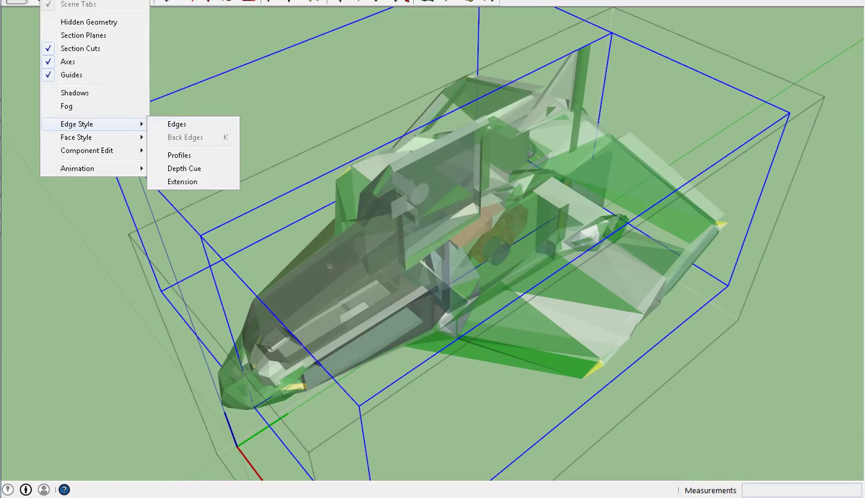
{"action": "key", "text": "Return"}
{"action": "middle_click_drag", "start_coordinate": [443, 256], "coordinate": [463, 232]}
{"action": "scroll", "coordinate": [464, 256], "scroll_direction": "up", "scroll_amount": 6}
{"action": "scroll", "coordinate": [449, 249], "scroll_direction": "down", "scroll_amount": 8}
{"action": "scroll", "coordinate": [426, 246], "scroll_direction": "up", "scroll_amount": 5}
{"action": "scroll", "coordinate": [432, 208], "scroll_direction": "up", "scroll_amount": 3}
{"action": "scroll", "coordinate": [450, 221], "scroll_direction": "down", "scroll_amount": 3}
{"action": "key", "text": "s"}
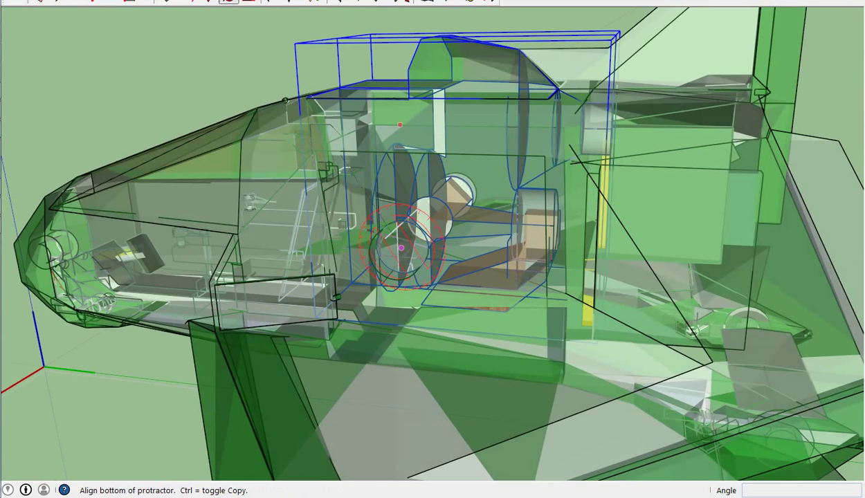
{"action": "left_click", "coordinate": [401, 247]}
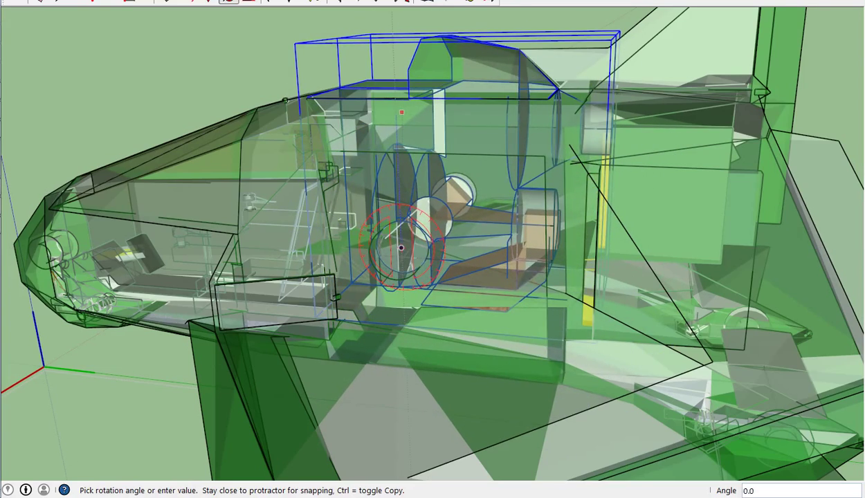
{"action": "middle_click_drag", "start_coordinate": [402, 246], "coordinate": [416, 159]}
{"action": "scroll", "coordinate": [297, 170], "scroll_direction": "up", "scroll_amount": 5}
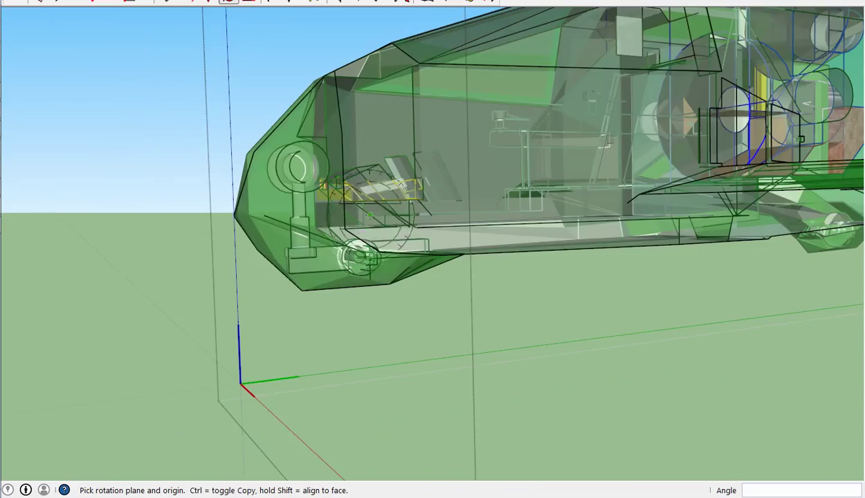
{"action": "scroll", "coordinate": [370, 213], "scroll_direction": "down", "scroll_amount": 3}
{"action": "middle_click_drag", "start_coordinate": [369, 214], "coordinate": [589, 222]}
{"action": "scroll", "coordinate": [635, 299], "scroll_direction": "up", "scroll_amount": 3}
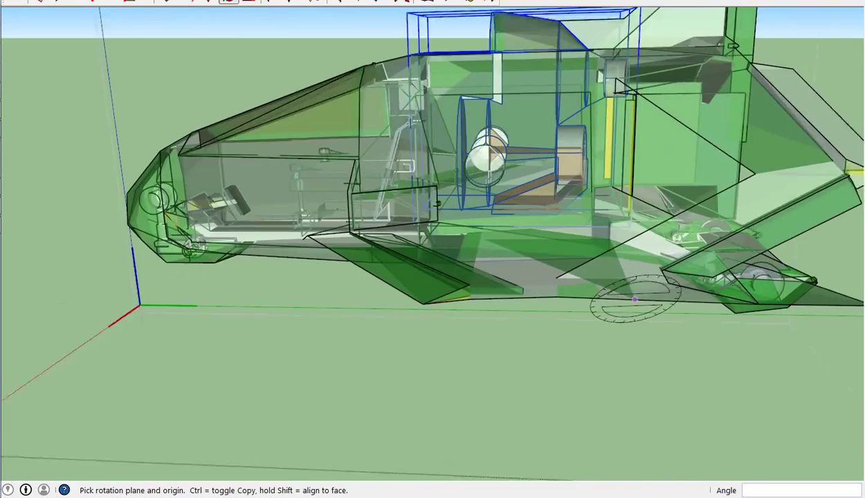
{"action": "scroll", "coordinate": [632, 197], "scroll_direction": "up", "scroll_amount": 2}
{"action": "scroll", "coordinate": [632, 198], "scroll_direction": "up", "scroll_amount": 2}
{"action": "middle_click_drag", "start_coordinate": [632, 197], "coordinate": [645, 292]}
{"action": "scroll", "coordinate": [736, 225], "scroll_direction": "up", "scroll_amount": 2}
{"action": "scroll", "coordinate": [693, 208], "scroll_direction": "down", "scroll_amount": 3}
{"action": "scroll", "coordinate": [585, 232], "scroll_direction": "up", "scroll_amount": 3}
{"action": "middle_click_drag", "start_coordinate": [545, 206], "coordinate": [561, 222]}
{"action": "scroll", "coordinate": [561, 221], "scroll_direction": "up", "scroll_amount": 3}
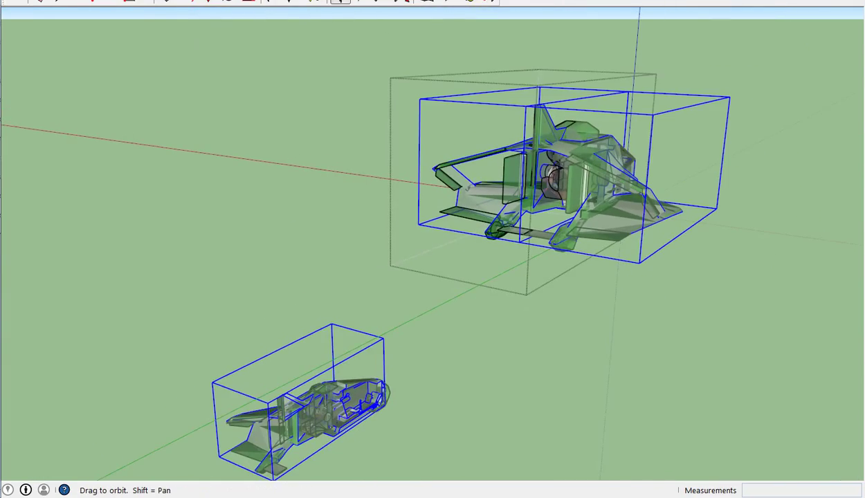
{"action": "key", "text": "space"}
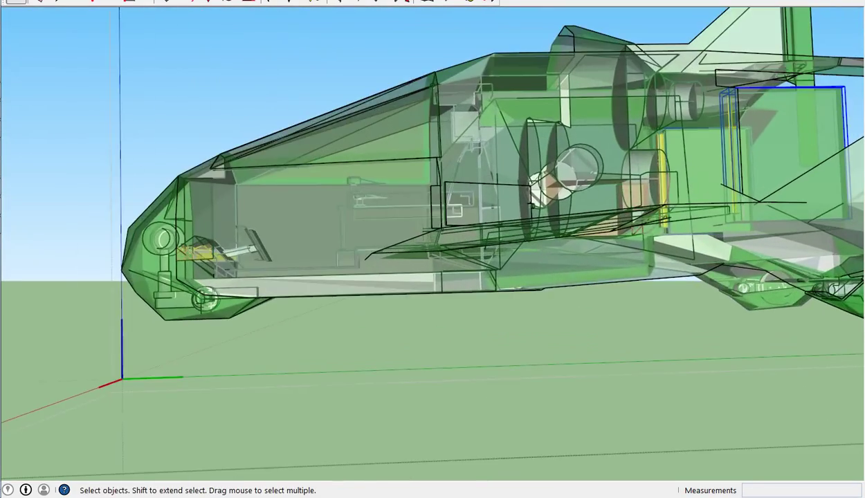
{"action": "key", "text": "space"}
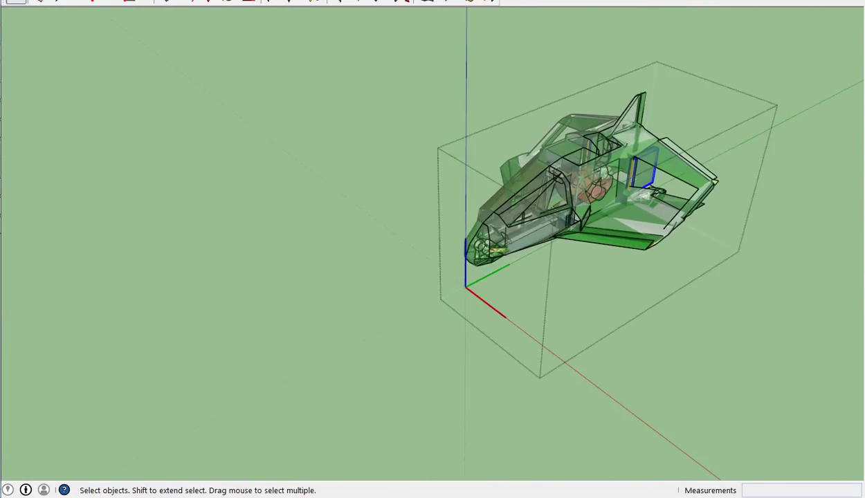
{"action": "scroll", "coordinate": [526, 207], "scroll_direction": "up", "scroll_amount": 5}
{"action": "mouse_move", "coordinate": [433, 249]}
{"action": "middle_mouse_down"}
{"action": "mouse_move", "coordinate": [443, 229]}
{"action": "mouse_move", "coordinate": [477, 207]}
{"action": "mouse_move", "coordinate": [443, 229]}
{"action": "mouse_move", "coordinate": [416, 207]}
{"action": "mouse_move", "coordinate": [457, 200]}
{"action": "mouse_move", "coordinate": [384, 207]}
{"action": "mouse_move", "coordinate": [384, 228]}
{"action": "mouse_move", "coordinate": [384, 208]}
{"action": "middle_mouse_up"}
{"action": "scroll", "coordinate": [456, 222], "scroll_direction": "down", "scroll_amount": 3}
{"action": "scroll", "coordinate": [457, 222], "scroll_direction": "up", "scroll_amount": 3}
{"action": "scroll", "coordinate": [443, 228], "scroll_direction": "down", "scroll_amount": 3}
{"action": "scroll", "coordinate": [456, 201], "scroll_direction": "up", "scroll_amount": 3}
{"action": "scroll", "coordinate": [416, 277], "scroll_direction": "up", "scroll_amount": 4}
{"action": "scroll", "coordinate": [679, 173], "scroll_direction": "down", "scroll_amount": 8}
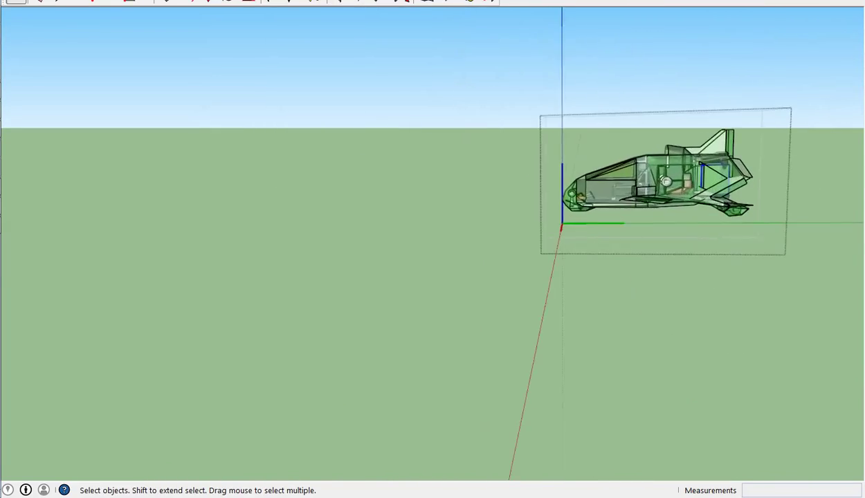
{"action": "scroll", "coordinate": [665, 183], "scroll_direction": "up", "scroll_amount": 5}
{"action": "middle_click_drag", "start_coordinate": [433, 250], "coordinate": [325, 339]}
{"action": "scroll", "coordinate": [273, 338], "scroll_direction": "up", "scroll_amount": 8}
{"action": "scroll", "coordinate": [325, 339], "scroll_direction": "down", "scroll_amount": 6}
{"action": "middle_click_drag", "start_coordinate": [325, 339], "coordinate": [346, 291]}
{"action": "scroll", "coordinate": [387, 208], "scroll_direction": "down", "scroll_amount": 3}
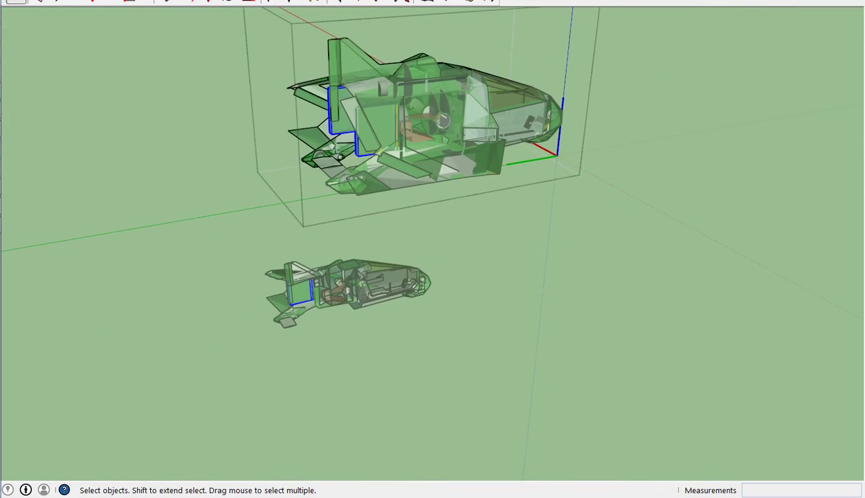
{"action": "mouse_move", "coordinate": [415, 242]}
{"action": "middle_mouse_down"}
{"action": "mouse_move", "coordinate": [422, 201]}
{"action": "mouse_move", "coordinate": [408, 235]}
{"action": "middle_mouse_up"}
{"action": "scroll", "coordinate": [408, 235], "scroll_direction": "down", "scroll_amount": 1}
{"action": "scroll", "coordinate": [484, 138], "scroll_direction": "up", "scroll_amount": 1}
{"action": "scroll", "coordinate": [485, 138], "scroll_direction": "down", "scroll_amount": 1}
{"action": "scroll", "coordinate": [485, 138], "scroll_direction": "down", "scroll_amount": 2}
{"action": "scroll", "coordinate": [484, 138], "scroll_direction": "up", "scroll_amount": 3}
{"action": "scroll", "coordinate": [450, 153], "scroll_direction": "up", "scroll_amount": 3}
{"action": "middle_click_drag", "start_coordinate": [429, 242], "coordinate": [429, 207]}
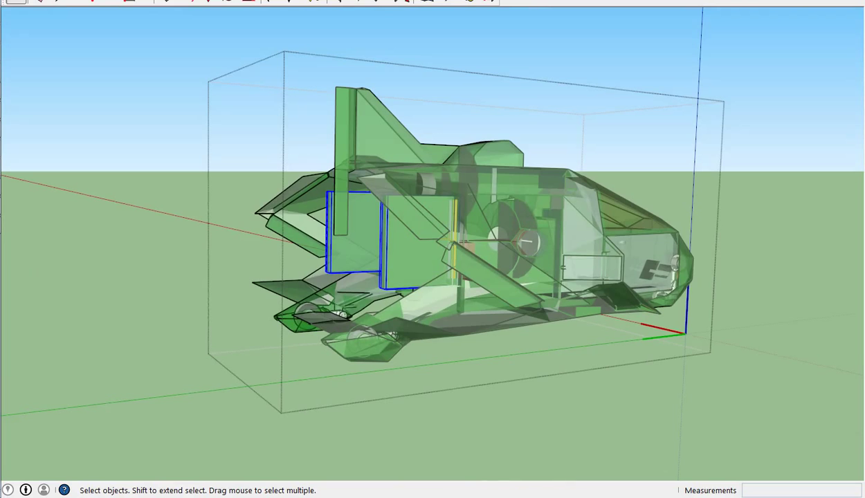
{"action": "middle_click_drag", "start_coordinate": [429, 242], "coordinate": [319, 222]}
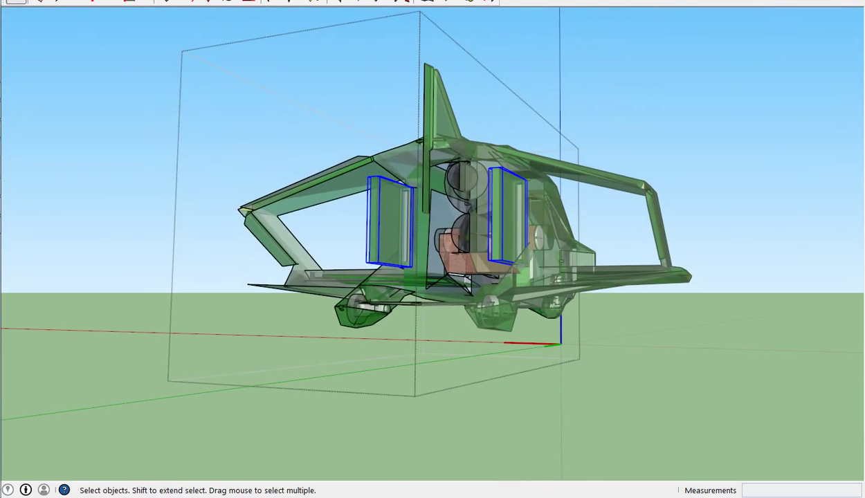
{"action": "middle_click_drag", "start_coordinate": [429, 243], "coordinate": [249, 305]}
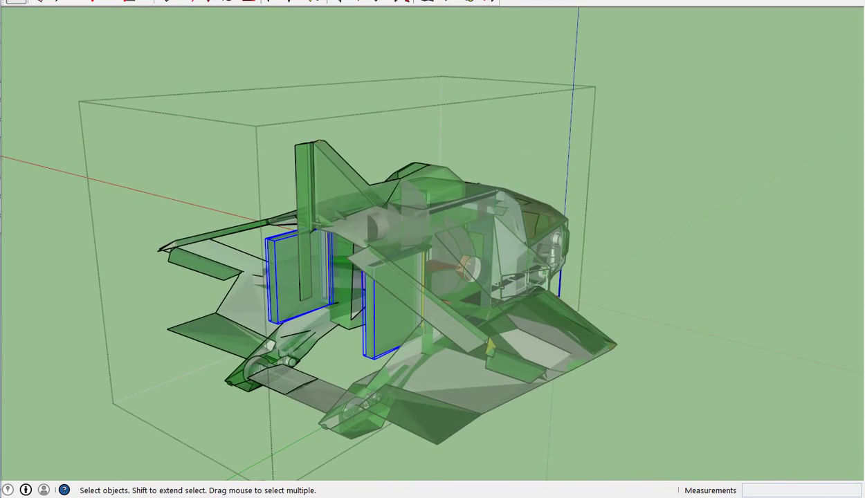
{"action": "middle_click_drag", "start_coordinate": [277, 277], "coordinate": [339, 256]}
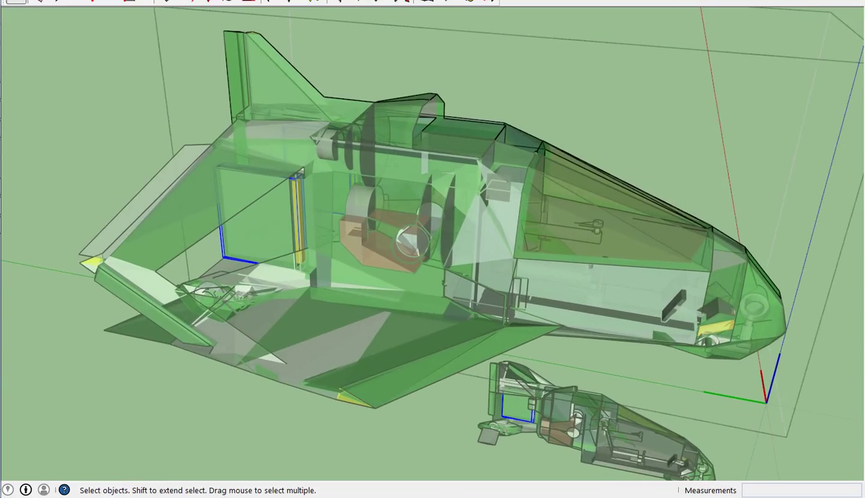
{"action": "middle_click_drag", "start_coordinate": [432, 277], "coordinate": [460, 187]}
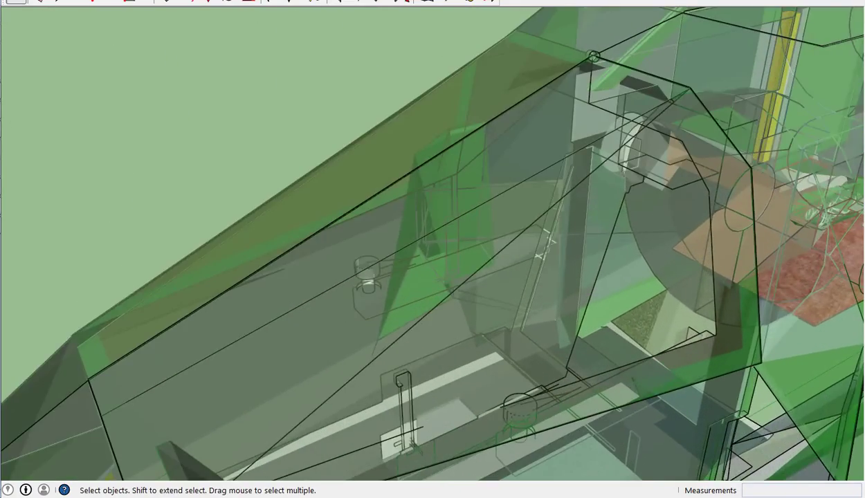
{"action": "mouse_move", "coordinate": [623, 159]}
{"action": "middle_mouse_down"}
{"action": "mouse_move", "coordinate": [642, 146]}
{"action": "mouse_move", "coordinate": [609, 166]}
{"action": "middle_mouse_up"}
{"action": "scroll", "coordinate": [642, 146], "scroll_direction": "down", "scroll_amount": 5}
{"action": "scroll", "coordinate": [660, 177], "scroll_direction": "up", "scroll_amount": 3}
Set the canopy's rear corner as the rotation pivot, then view the aircraft from the side.
{"action": "middle_click_drag", "start_coordinate": [659, 178], "coordinate": [675, 166]}
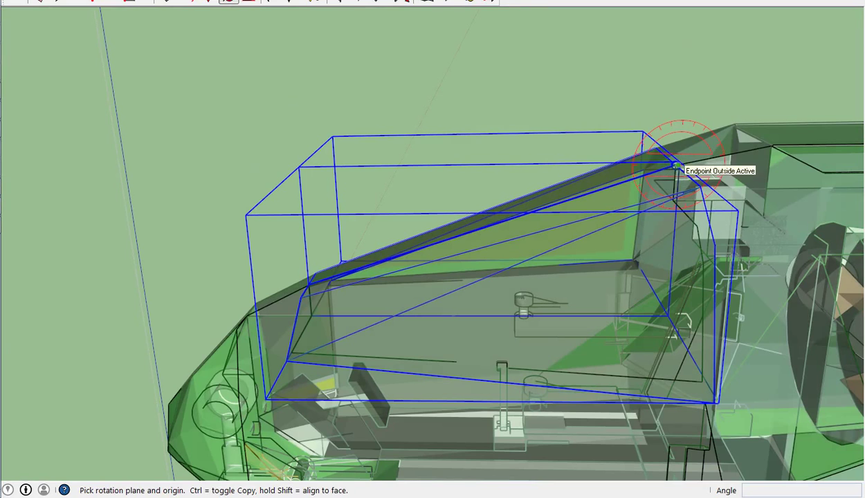
{"action": "left_click", "coordinate": [677, 164]}
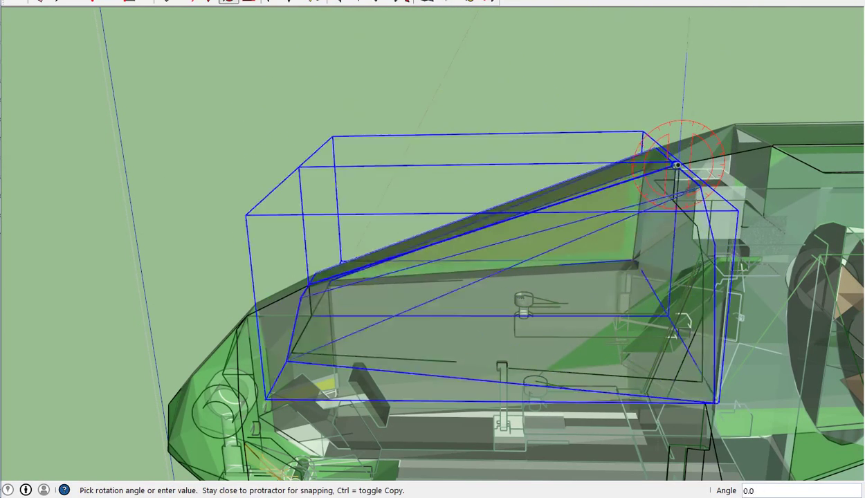
{"action": "middle_click_drag", "start_coordinate": [675, 165], "coordinate": [374, 218]}
{"action": "middle_click_drag", "start_coordinate": [307, 264], "coordinate": [211, 252]}
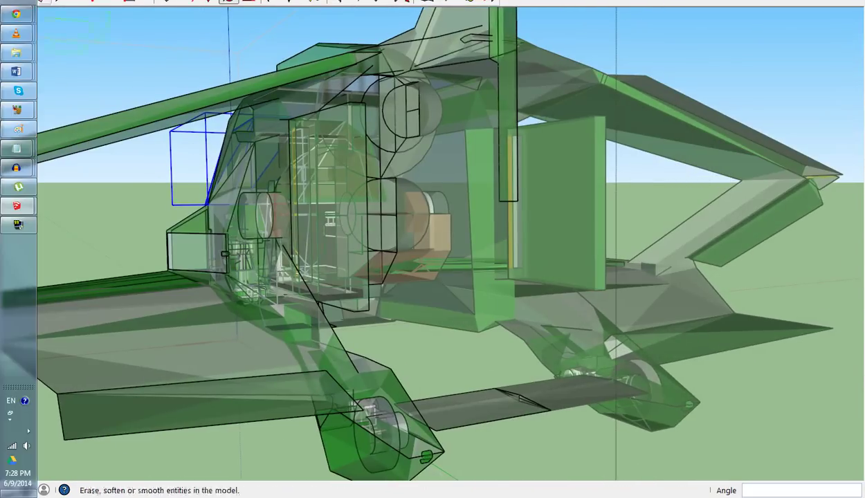
{"action": "key", "text": "space"}
{"action": "middle_click_drag", "start_coordinate": [433, 242], "coordinate": [332, 193]}
{"action": "scroll", "coordinate": [432, 242], "scroll_direction": "down", "scroll_amount": 3}
{"action": "scroll", "coordinate": [430, 249], "scroll_direction": "up", "scroll_amount": 5}
{"action": "middle_click_drag", "start_coordinate": [429, 249], "coordinate": [409, 242]}
{"action": "scroll", "coordinate": [429, 249], "scroll_direction": "down", "scroll_amount": 4}
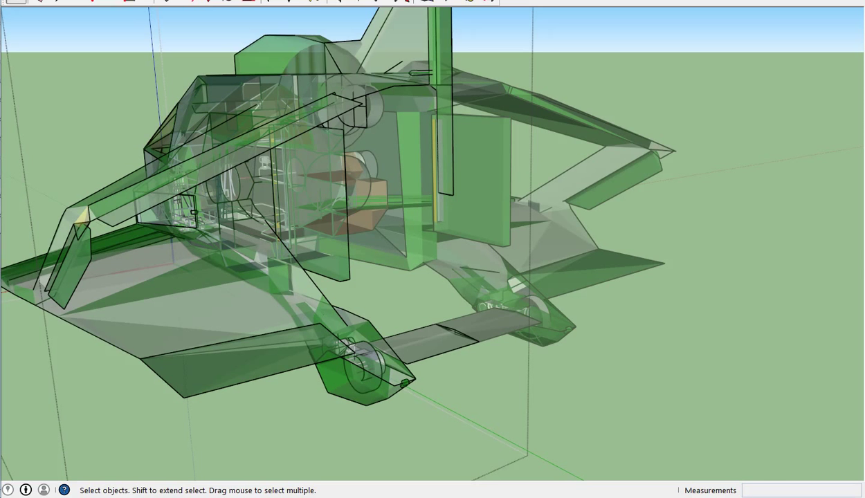
{"action": "mouse_move", "coordinate": [415, 249]}
{"action": "middle_mouse_down"}
{"action": "mouse_move", "coordinate": [470, 249]}
{"action": "mouse_move", "coordinate": [387, 256]}
{"action": "mouse_move", "coordinate": [443, 245]}
{"action": "mouse_move", "coordinate": [460, 218]}
{"action": "mouse_move", "coordinate": [429, 277]}
{"action": "mouse_move", "coordinate": [450, 235]}
{"action": "mouse_move", "coordinate": [436, 263]}
{"action": "mouse_move", "coordinate": [457, 276]}
{"action": "mouse_move", "coordinate": [443, 290]}
{"action": "mouse_move", "coordinate": [433, 256]}
{"action": "mouse_move", "coordinate": [409, 238]}
{"action": "mouse_move", "coordinate": [461, 325]}
{"action": "mouse_move", "coordinate": [537, 367]}
{"action": "mouse_move", "coordinate": [567, 347]}
{"action": "mouse_move", "coordinate": [540, 357]}
{"action": "mouse_move", "coordinate": [476, 346]}
{"action": "mouse_move", "coordinate": [475, 304]}
{"action": "mouse_move", "coordinate": [473, 330]}
{"action": "middle_mouse_up"}
{"action": "scroll", "coordinate": [432, 249], "scroll_direction": "up", "scroll_amount": 3}
{"action": "scroll", "coordinate": [433, 249], "scroll_direction": "down", "scroll_amount": 5}
{"action": "scroll", "coordinate": [433, 249], "scroll_direction": "up", "scroll_amount": 6}
{"action": "scroll", "coordinate": [433, 249], "scroll_direction": "down", "scroll_amount": 3}
{"action": "scroll", "coordinate": [433, 249], "scroll_direction": "down", "scroll_amount": 3}
{"action": "scroll", "coordinate": [432, 249], "scroll_direction": "up", "scroll_amount": 6}
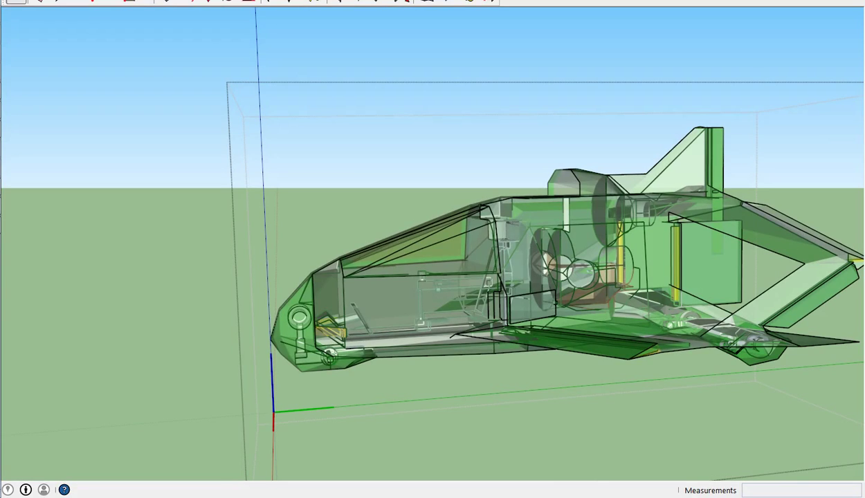
Select the central gear unit inside the fuselage and inspect it from several angles.
{"action": "scroll", "coordinate": [473, 331], "scroll_direction": "up", "scroll_amount": 3}
{"action": "mouse_move", "coordinate": [473, 331]}
{"action": "middle_mouse_down"}
{"action": "mouse_move", "coordinate": [468, 319]}
{"action": "mouse_move", "coordinate": [491, 280]}
{"action": "mouse_move", "coordinate": [544, 294]}
{"action": "mouse_move", "coordinate": [529, 315]}
{"action": "middle_mouse_up"}
{"action": "left_click", "coordinate": [492, 281]}
{"action": "scroll", "coordinate": [610, 230], "scroll_direction": "down", "scroll_amount": 2}
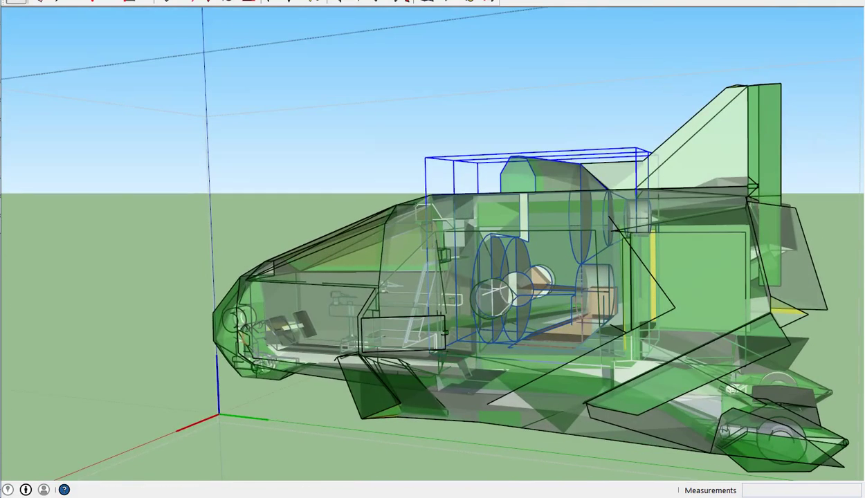
{"action": "scroll", "coordinate": [458, 315], "scroll_direction": "up", "scroll_amount": 1}
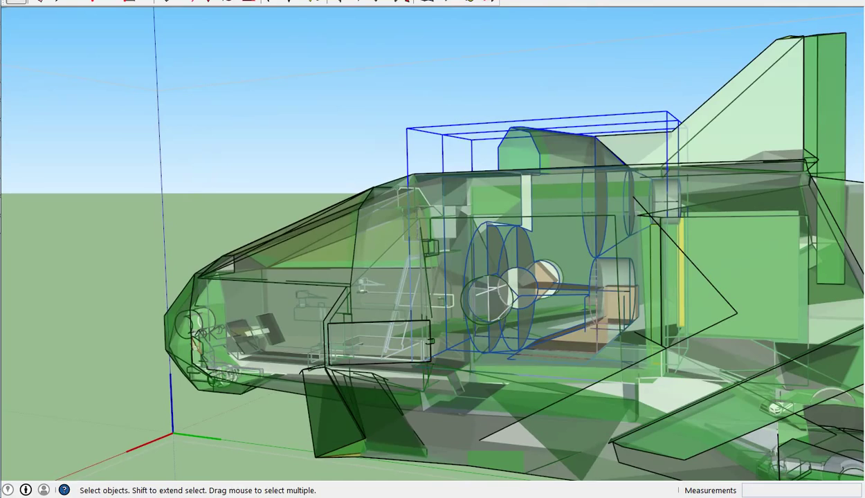
{"action": "scroll", "coordinate": [502, 311], "scroll_direction": "down", "scroll_amount": 1}
{"action": "mouse_move", "coordinate": [484, 277]}
{"action": "middle_mouse_down"}
{"action": "mouse_move", "coordinate": [533, 263]}
{"action": "mouse_move", "coordinate": [543, 287]}
{"action": "middle_mouse_up"}
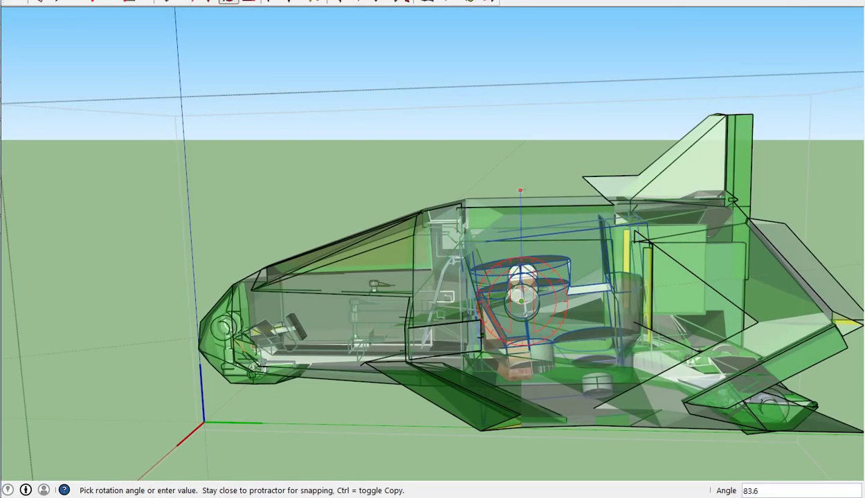
{"action": "middle_click_drag", "start_coordinate": [676, 302], "coordinate": [692, 373]}
{"action": "scroll", "coordinate": [692, 373], "scroll_direction": "down", "scroll_amount": 2}
{"action": "middle_click_drag", "start_coordinate": [628, 350], "coordinate": [760, 374]}
{"action": "mouse_move", "coordinate": [621, 344]}
{"action": "middle_mouse_down"}
{"action": "mouse_move", "coordinate": [665, 374]}
{"action": "mouse_move", "coordinate": [630, 346]}
{"action": "mouse_move", "coordinate": [665, 325]}
{"action": "mouse_move", "coordinate": [623, 333]}
{"action": "mouse_move", "coordinate": [637, 325]}
{"action": "mouse_move", "coordinate": [650, 291]}
{"action": "mouse_move", "coordinate": [657, 333]}
{"action": "middle_mouse_up"}
{"action": "mouse_move", "coordinate": [574, 369]}
{"action": "middle_mouse_down"}
{"action": "mouse_move", "coordinate": [589, 359]}
{"action": "mouse_move", "coordinate": [581, 374]}
{"action": "mouse_move", "coordinate": [589, 360]}
{"action": "mouse_move", "coordinate": [526, 298]}
{"action": "mouse_move", "coordinate": [377, 373]}
{"action": "middle_mouse_up"}
{"action": "scroll", "coordinate": [433, 249], "scroll_direction": "up", "scroll_amount": 5}
Rotate the central gear unit down below the fuselage, checking it in Right view.
{"action": "key", "text": "q"}
{"action": "mouse_move", "coordinate": [378, 408]}
{"action": "middle_mouse_down"}
{"action": "mouse_move", "coordinate": [424, 419]}
{"action": "mouse_move", "coordinate": [450, 377]}
{"action": "middle_mouse_up"}
{"action": "scroll", "coordinate": [453, 357], "scroll_direction": "down", "scroll_amount": 3}
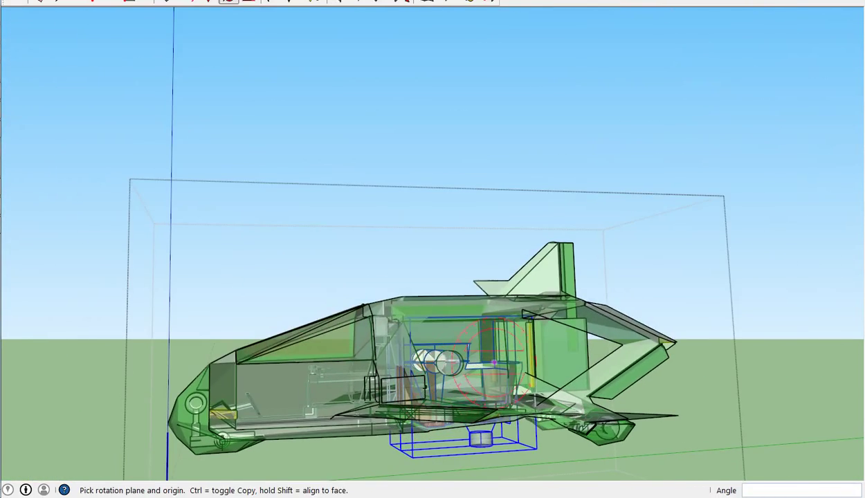
{"action": "middle_click_drag", "start_coordinate": [609, 313], "coordinate": [554, 387]}
{"action": "key", "text": "F5"}
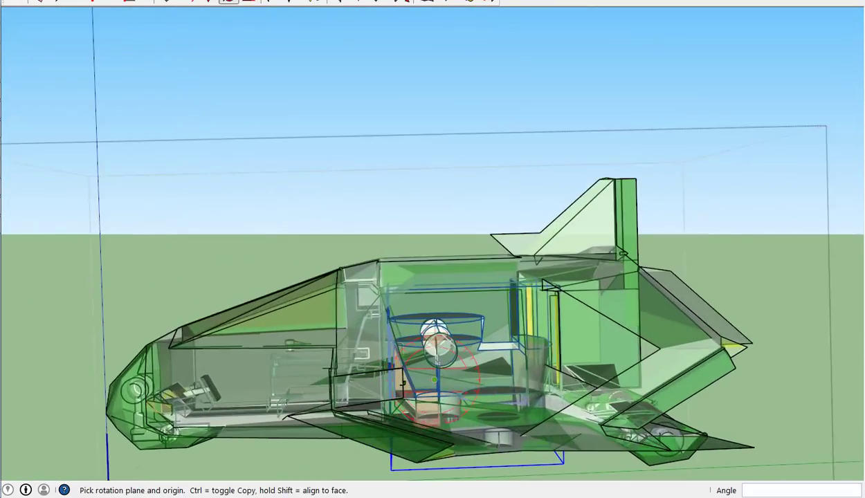
{"action": "mouse_move", "coordinate": [435, 350]}
{"action": "middle_mouse_down"}
{"action": "mouse_move", "coordinate": [450, 308]}
{"action": "mouse_move", "coordinate": [443, 387]}
{"action": "mouse_move", "coordinate": [415, 353]}
{"action": "mouse_move", "coordinate": [481, 303]}
{"action": "mouse_move", "coordinate": [418, 185]}
{"action": "mouse_move", "coordinate": [608, 284]}
{"action": "middle_mouse_up"}
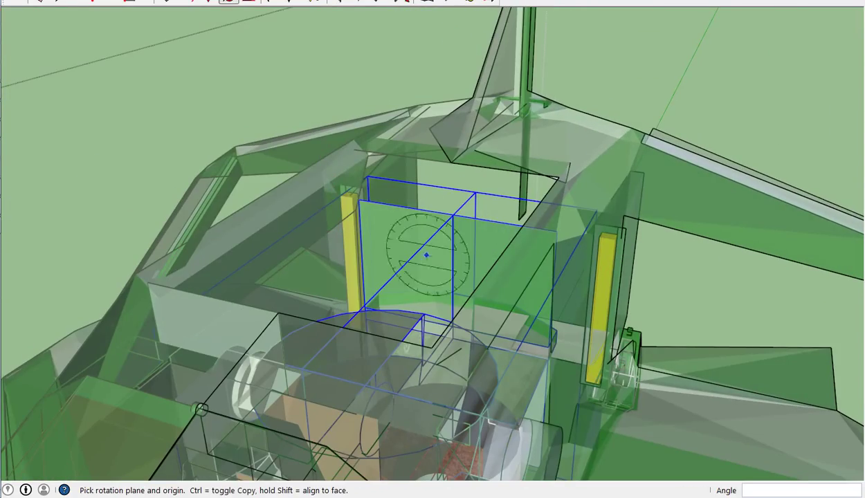
{"action": "scroll", "coordinate": [504, 228], "scroll_direction": "down", "scroll_amount": 3}
{"action": "middle_click_drag", "start_coordinate": [512, 305], "coordinate": [373, 295]}
{"action": "key", "text": "q"}
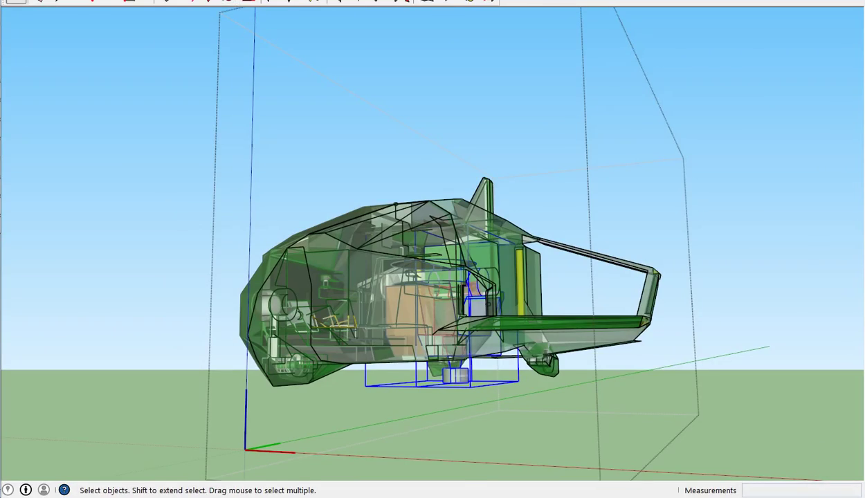
Move one nose shell half sideways to expose the nose gear between the halves.
{"action": "middle_click_drag", "start_coordinate": [443, 291], "coordinate": [353, 273]}
{"action": "scroll", "coordinate": [429, 277], "scroll_direction": "up", "scroll_amount": 3}
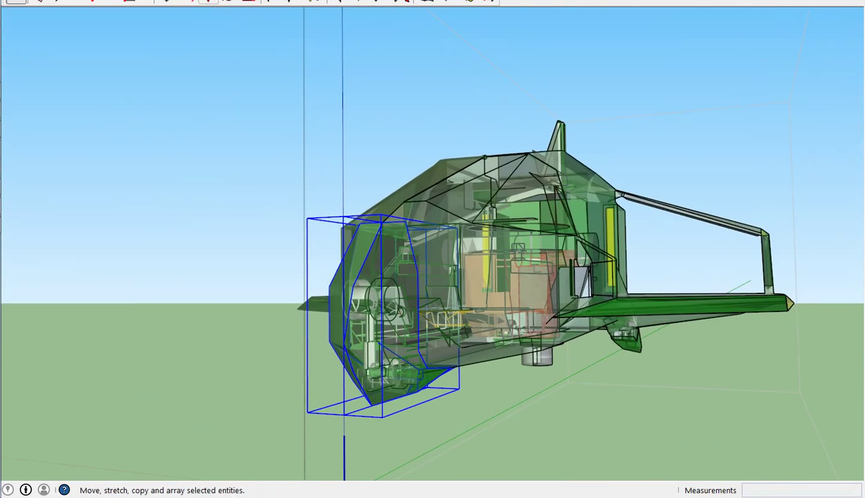
{"action": "middle_click_drag", "start_coordinate": [425, 277], "coordinate": [433, 277]}
{"action": "scroll", "coordinate": [434, 277], "scroll_direction": "up", "scroll_amount": 3}
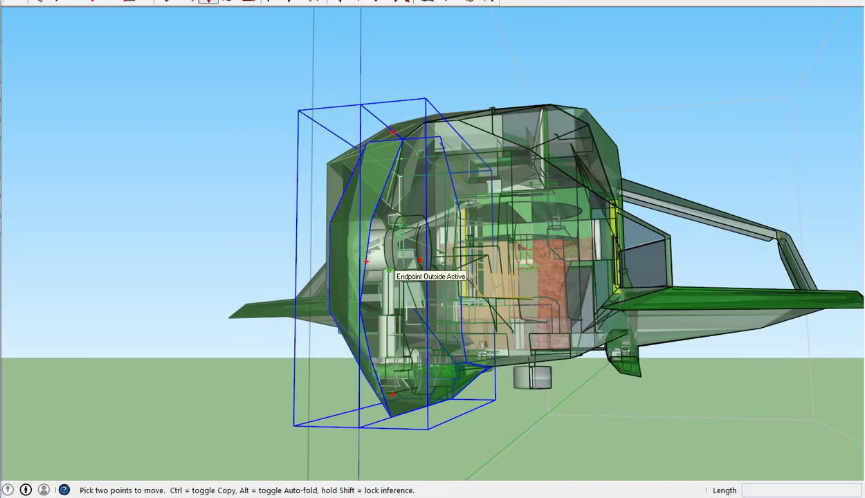
{"action": "left_click", "coordinate": [392, 263]}
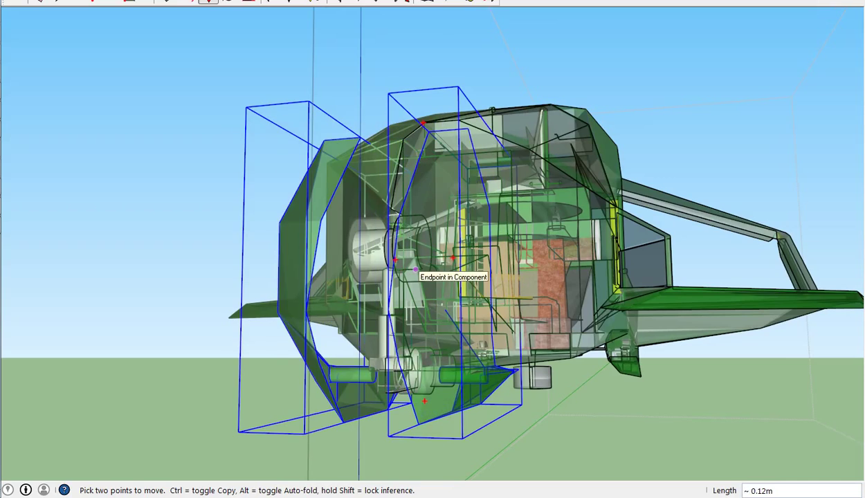
{"action": "middle_click_drag", "start_coordinate": [433, 276], "coordinate": [394, 284]}
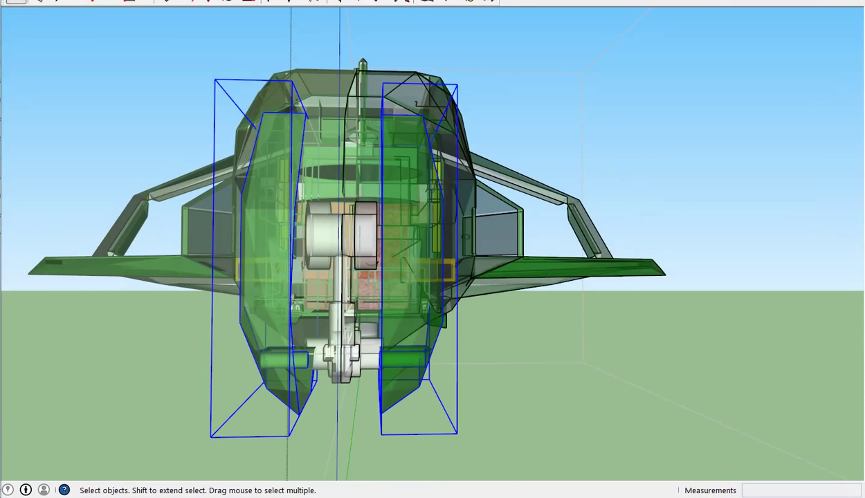
{"action": "middle_click_drag", "start_coordinate": [394, 284], "coordinate": [388, 277]}
{"action": "scroll", "coordinate": [416, 311], "scroll_direction": "up", "scroll_amount": 8}
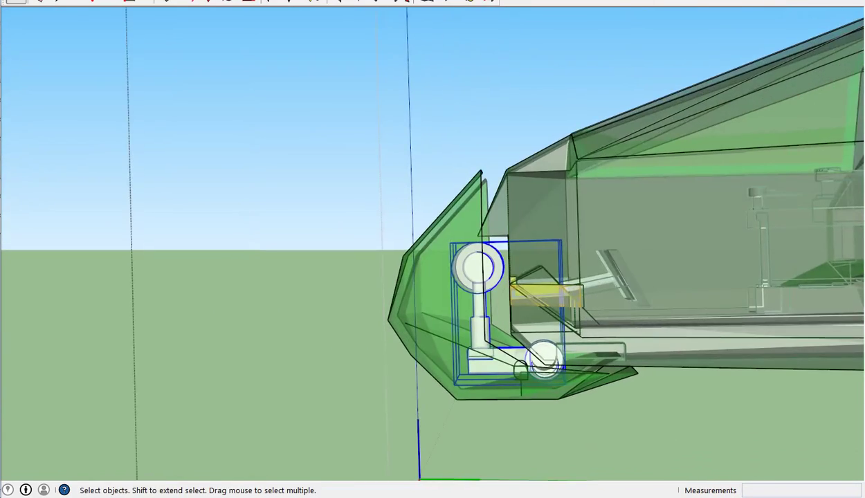
Start rotating the nose gear bracket, then cancel the rotation with Esc.
{"action": "scroll", "coordinate": [474, 353], "scroll_direction": "up", "scroll_amount": 2}
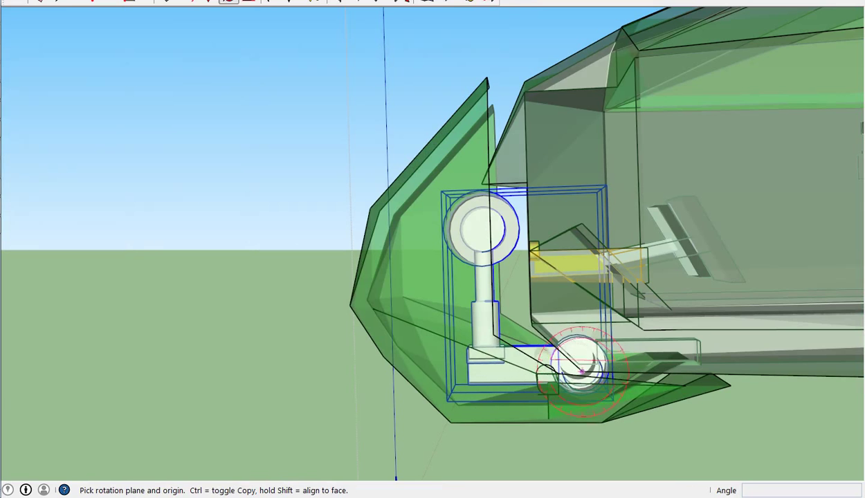
{"action": "left_click", "coordinate": [580, 374]}
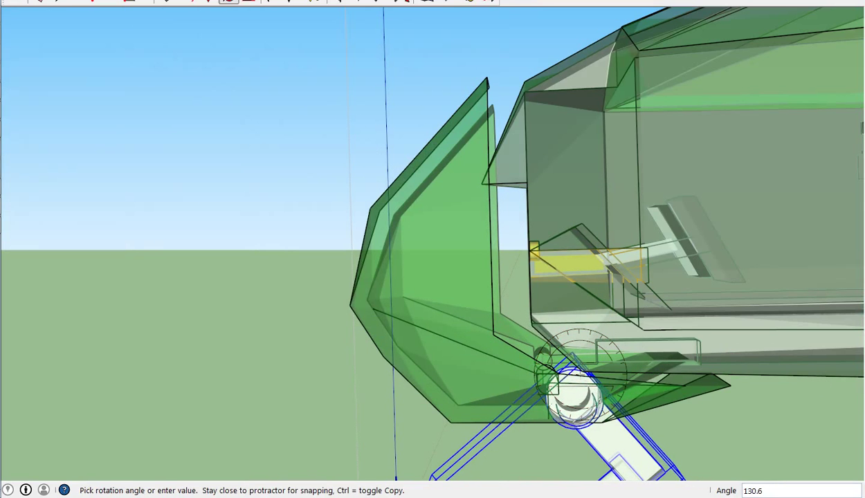
{"action": "key", "text": "Escape"}
{"action": "mouse_move", "coordinate": [602, 453]}
{"action": "middle_mouse_down"}
{"action": "mouse_move", "coordinate": [597, 415]}
{"action": "mouse_move", "coordinate": [588, 464]}
{"action": "mouse_move", "coordinate": [582, 415]}
{"action": "mouse_move", "coordinate": [587, 450]}
{"action": "middle_mouse_up"}
{"action": "scroll", "coordinate": [561, 305], "scroll_direction": "up", "scroll_amount": 2}
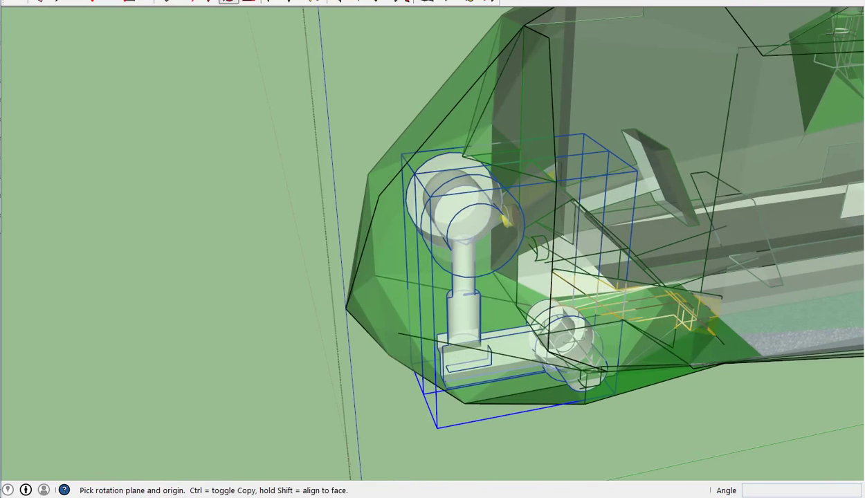
{"action": "middle_click_drag", "start_coordinate": [538, 338], "coordinate": [532, 298]}
Move the nose shell half so the halves sit 0.1 apart around the nose gear.
{"action": "left_click", "coordinate": [429, 431]}
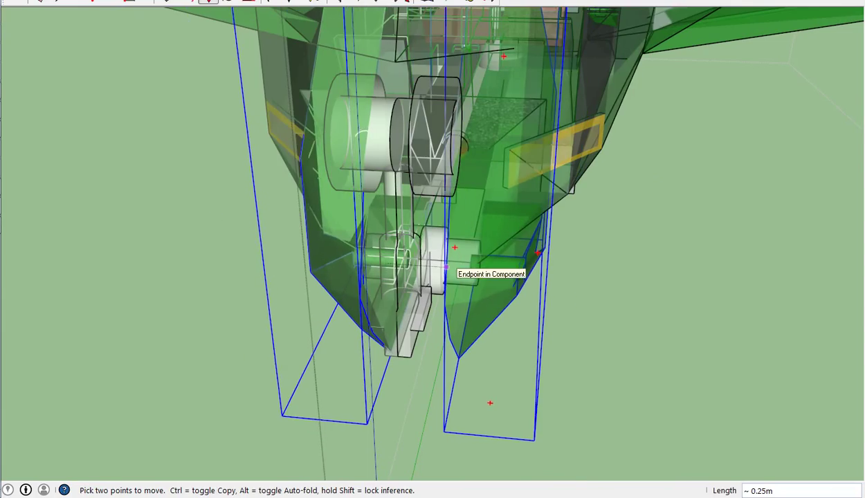
{"action": "middle_click_drag", "start_coordinate": [517, 285], "coordinate": [488, 216]}
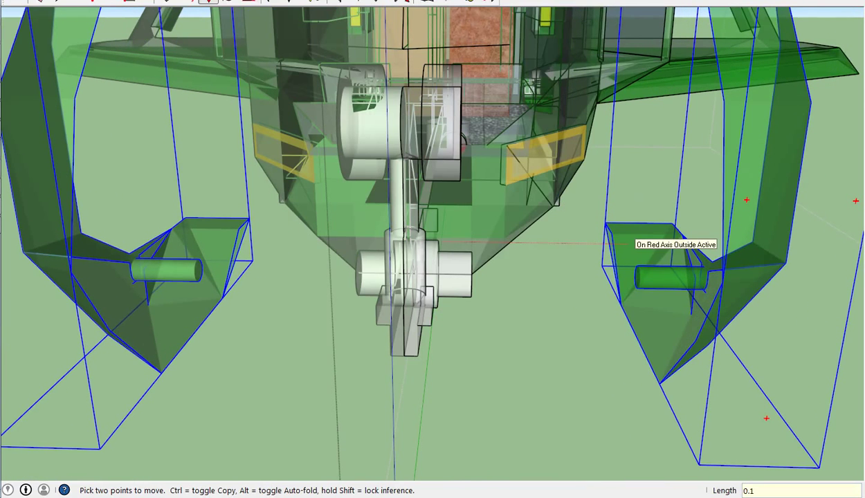
{"action": "key", "text": "Return"}
{"action": "mouse_move", "coordinate": [433, 277]}
{"action": "middle_mouse_down"}
{"action": "mouse_move", "coordinate": [432, 256]}
{"action": "mouse_move", "coordinate": [402, 270]}
{"action": "mouse_move", "coordinate": [422, 297]}
{"action": "mouse_move", "coordinate": [429, 284]}
{"action": "middle_mouse_up"}
{"action": "scroll", "coordinate": [433, 249], "scroll_direction": "down", "scroll_amount": 5}
{"action": "middle_click_drag", "start_coordinate": [433, 249], "coordinate": [433, 214]}
Turn off X-ray faces and get a closer, lower view of the nose.
{"action": "key", "text": "alt+v"}
{"action": "key", "text": "Right"}
{"action": "key", "text": "Left"}
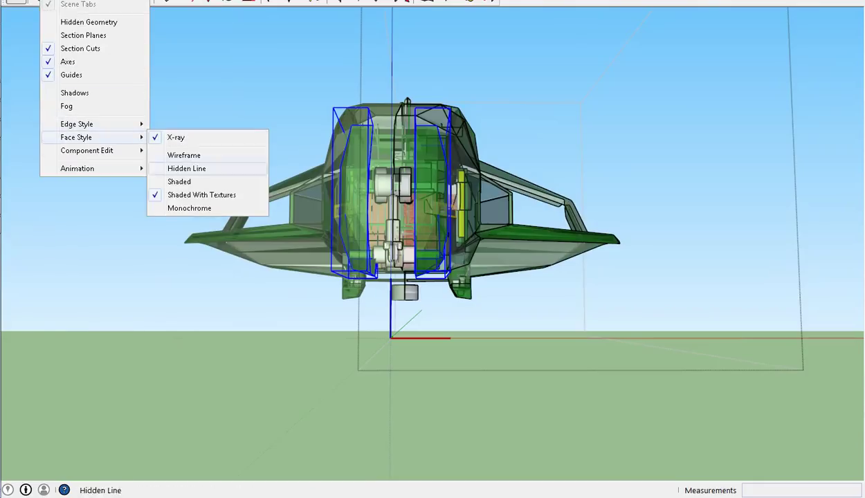
{"action": "mouse_move", "coordinate": [76, 124]}
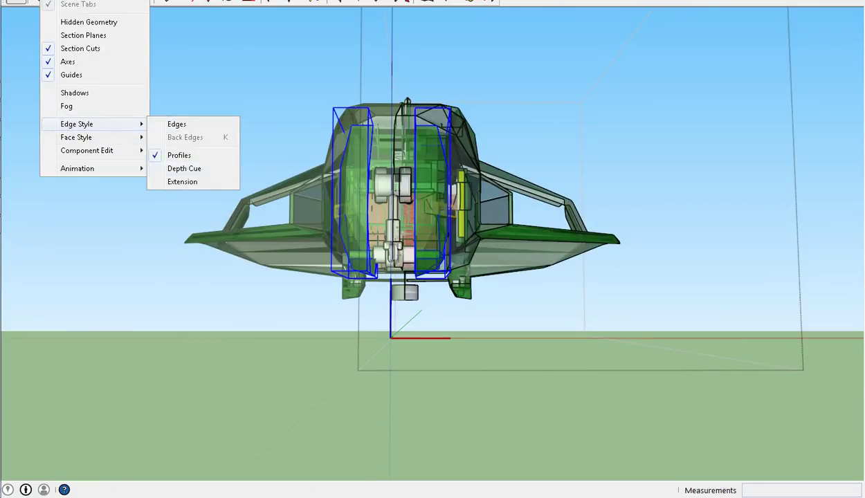
{"action": "key", "text": "Left"}
{"action": "key", "text": "Down"}
{"action": "key", "text": "Right"}
{"action": "key", "text": "Return"}
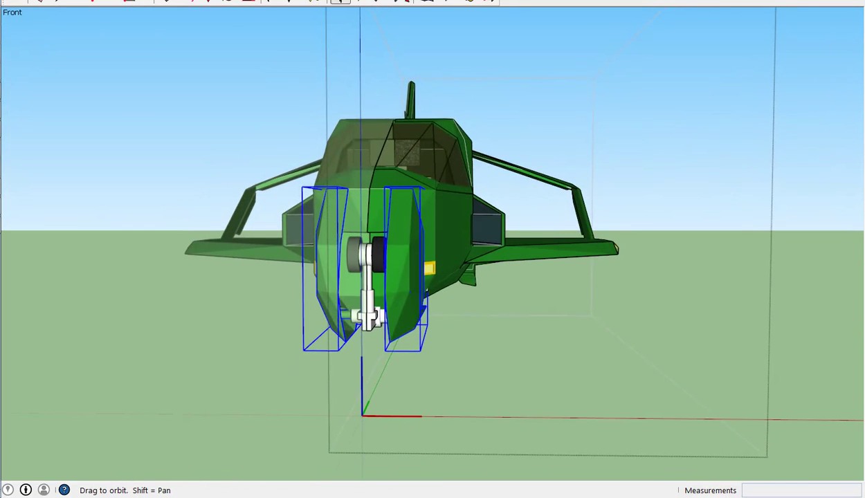
{"action": "middle_click_drag", "start_coordinate": [433, 277], "coordinate": [432, 229]}
{"action": "scroll", "coordinate": [374, 325], "scroll_direction": "up", "scroll_amount": 5}
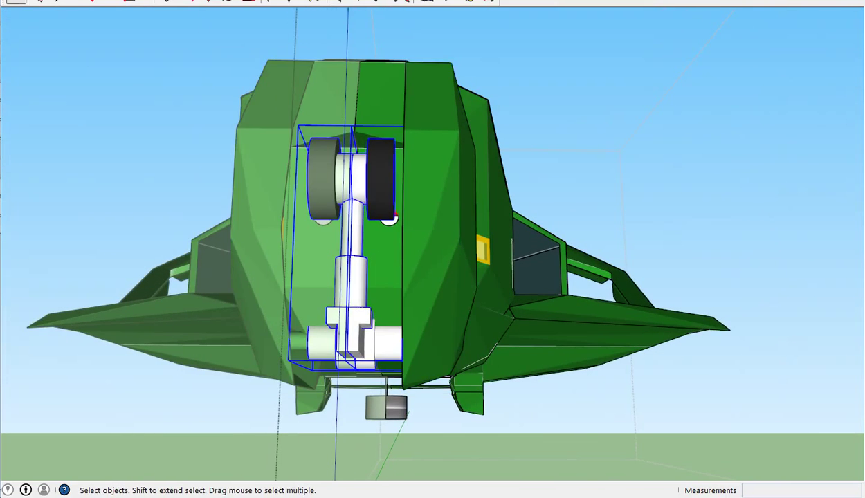
{"action": "middle_click_drag", "start_coordinate": [433, 276], "coordinate": [374, 208]}
Switch the face style back to X-ray and orbit around the nose gear arm.
{"action": "key", "text": "alt+v"}
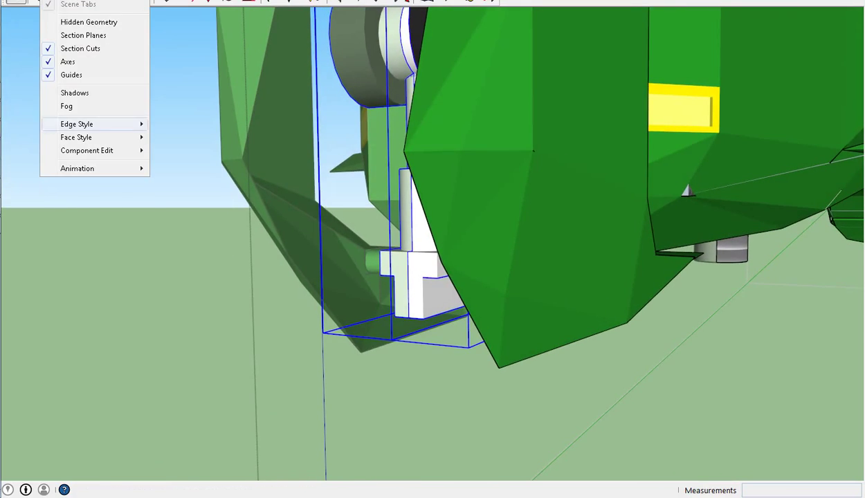
{"action": "key", "text": "Down"}
{"action": "key", "text": "Right"}
{"action": "key", "text": "Return"}
{"action": "middle_click_drag", "start_coordinate": [432, 277], "coordinate": [485, 263]}
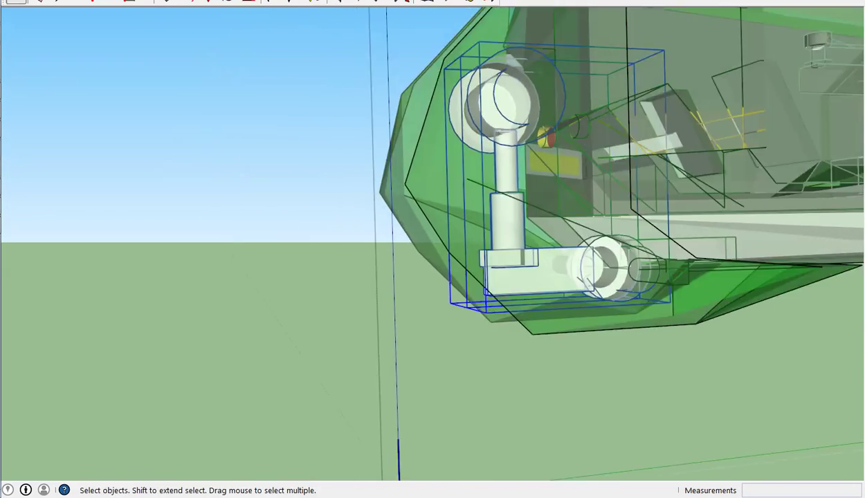
{"action": "middle_click_drag", "start_coordinate": [485, 242], "coordinate": [449, 239]}
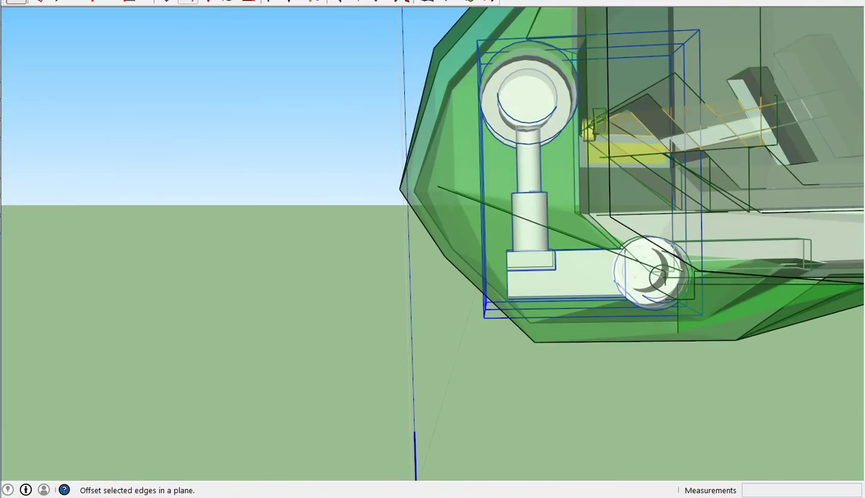
{"action": "middle_click_drag", "start_coordinate": [609, 208], "coordinate": [637, 267]}
{"action": "scroll", "coordinate": [672, 268], "scroll_direction": "up", "scroll_amount": 3}
{"action": "left_click", "coordinate": [80, 0]}
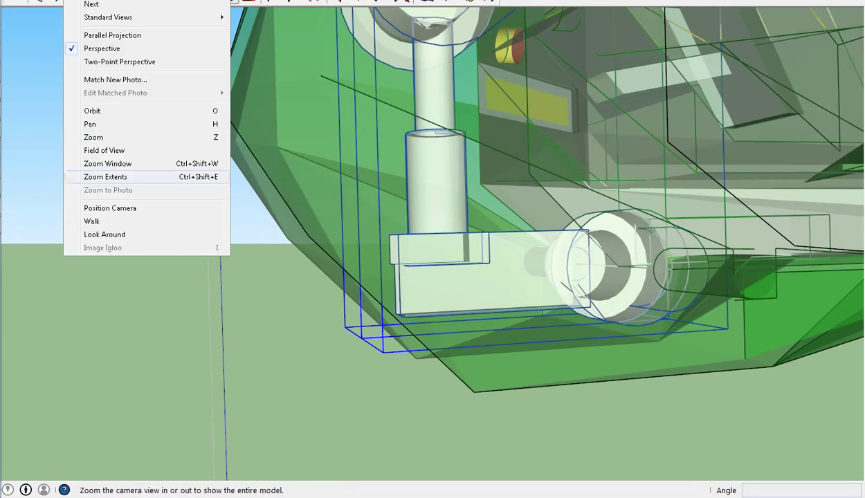
{"action": "mouse_move", "coordinate": [52, 0]}
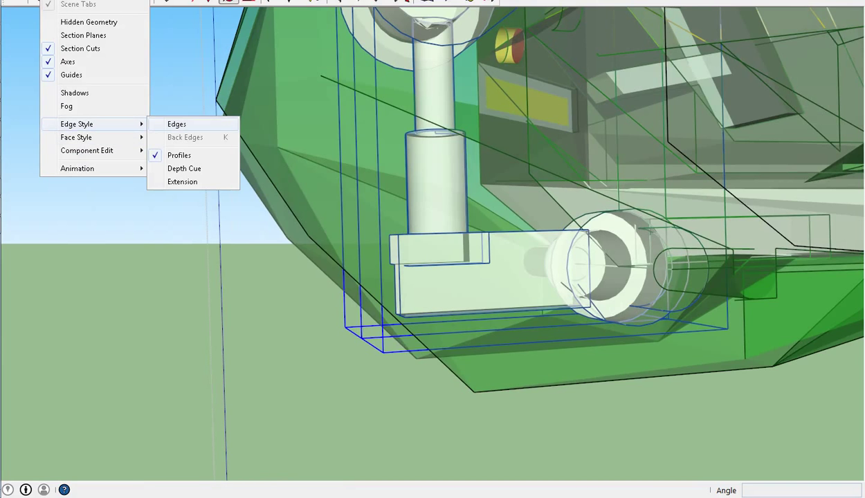
{"action": "left_click", "coordinate": [176, 154]}
{"action": "middle_click_drag", "start_coordinate": [678, 271], "coordinate": [538, 286]}
{"action": "scroll", "coordinate": [685, 272], "scroll_direction": "up", "scroll_amount": 5}
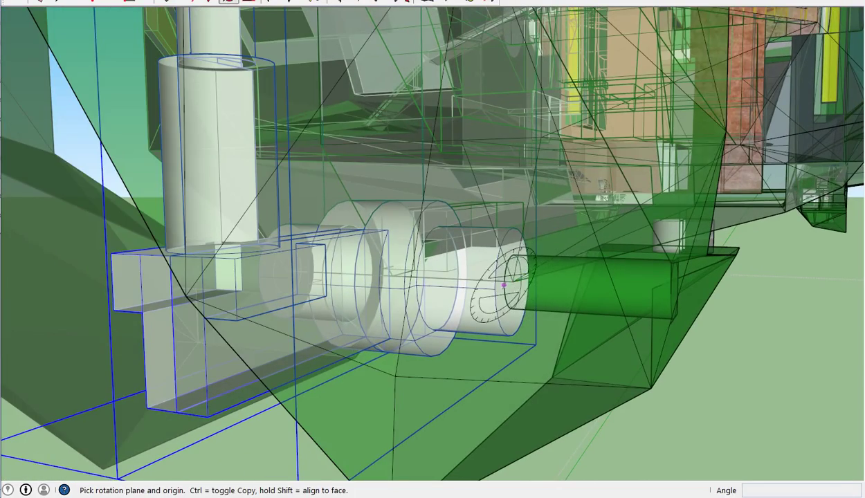
{"action": "middle_click_drag", "start_coordinate": [425, 277], "coordinate": [702, 292]}
{"action": "left_click", "coordinate": [702, 292]}
{"action": "left_click", "coordinate": [814, 295]}
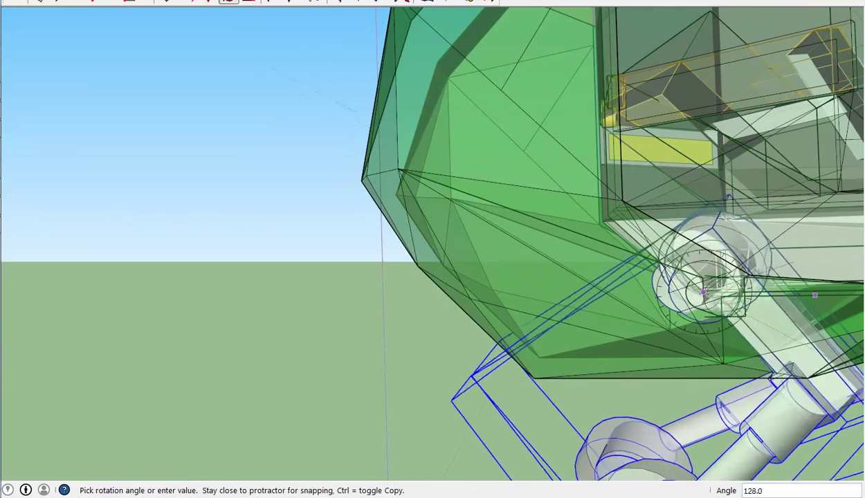
{"action": "left_click", "coordinate": [692, 416]}
{"action": "middle_click_drag", "start_coordinate": [692, 416], "coordinate": [720, 471]}
{"action": "middle_click_drag", "start_coordinate": [484, 277], "coordinate": [526, 269]}
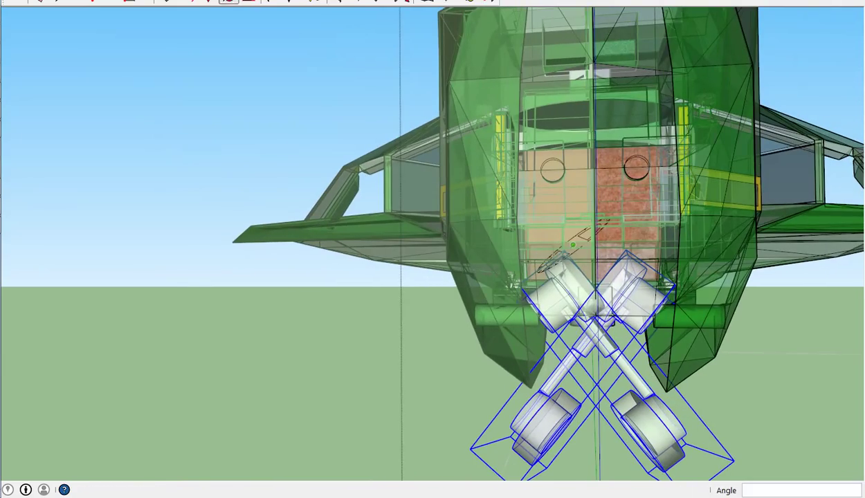
{"action": "key", "text": "Escape"}
{"action": "mouse_move", "coordinate": [2, 69]}
{"action": "key", "text": "alt+f"}
{"action": "key", "text": "Escape"}
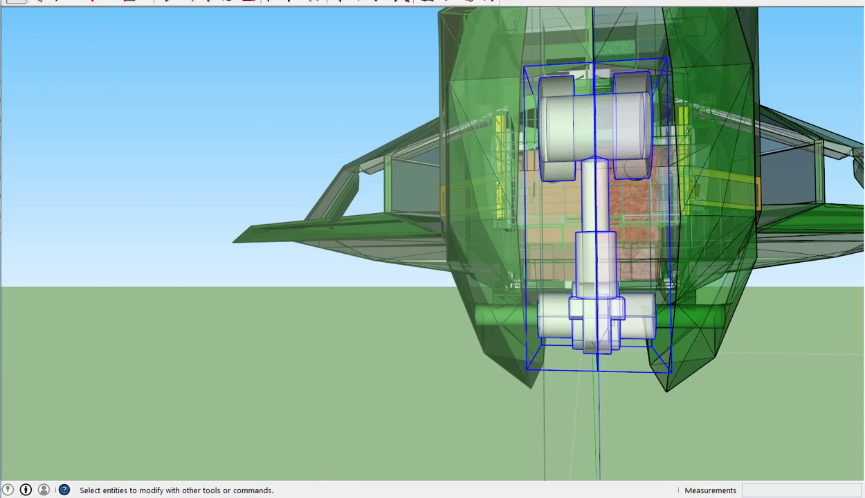
Open the nose gear arm component for editing and isolate it.
{"action": "right_click", "coordinate": [614, 126]}
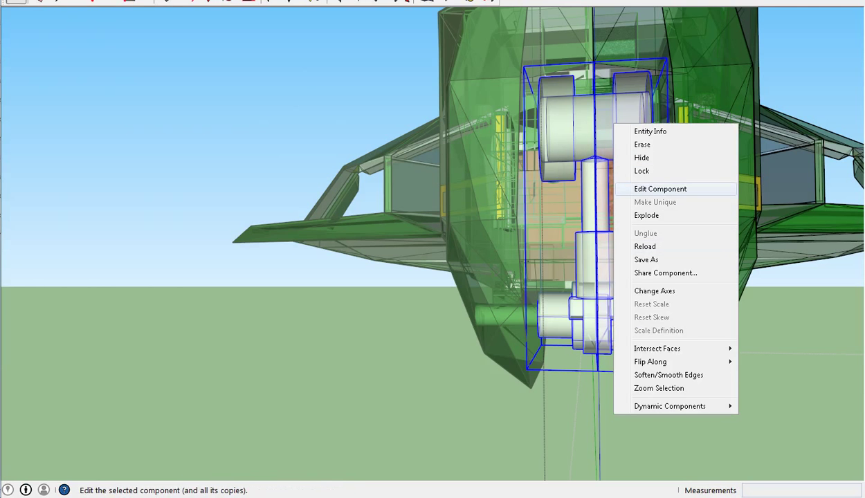
{"action": "left_click", "coordinate": [660, 189]}
{"action": "middle_click_drag", "start_coordinate": [660, 189], "coordinate": [360, 197]}
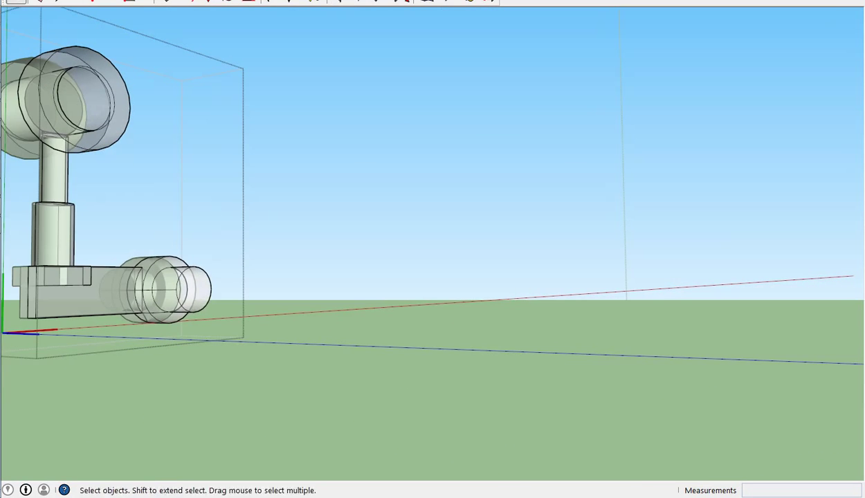
{"action": "left_click", "coordinate": [228, 2]}
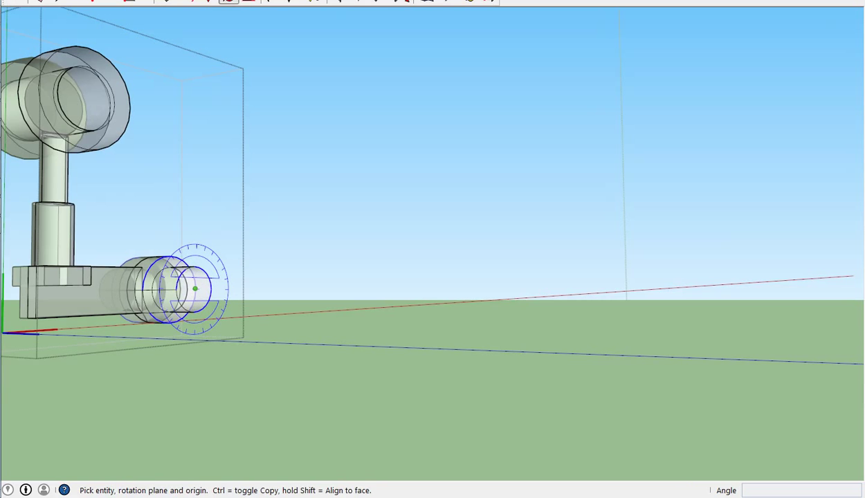
{"action": "left_click", "coordinate": [290, 286]}
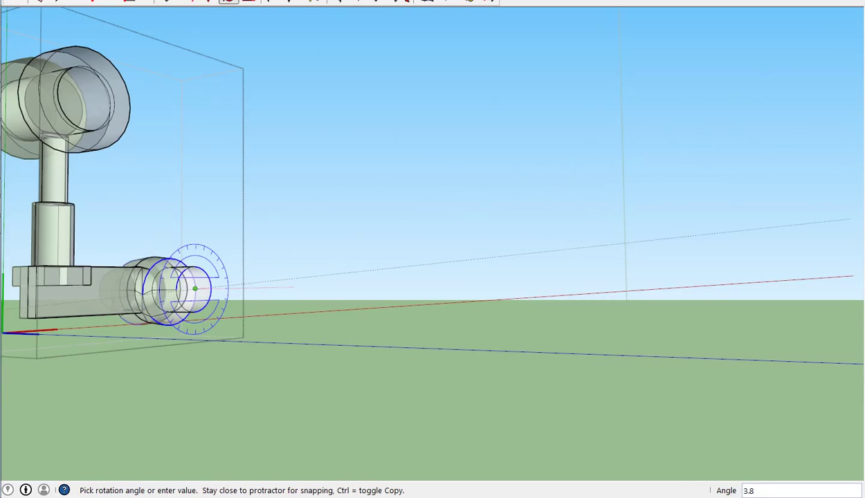
{"action": "key", "text": "Escape"}
{"action": "middle_click_drag", "start_coordinate": [293, 216], "coordinate": [41, 50]}
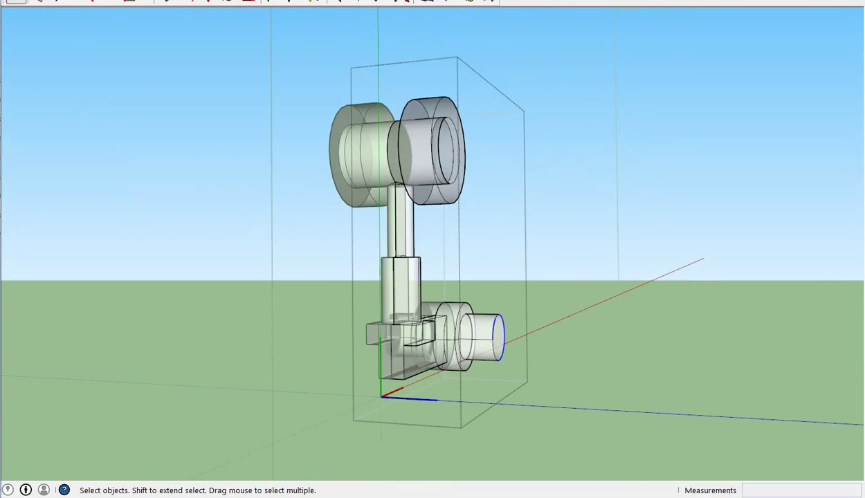
Rotate the entire nose gear arm 180° about its lower joint.
{"action": "key", "text": "ctrl+a"}
{"action": "middle_click_drag", "start_coordinate": [433, 243], "coordinate": [359, 232]}
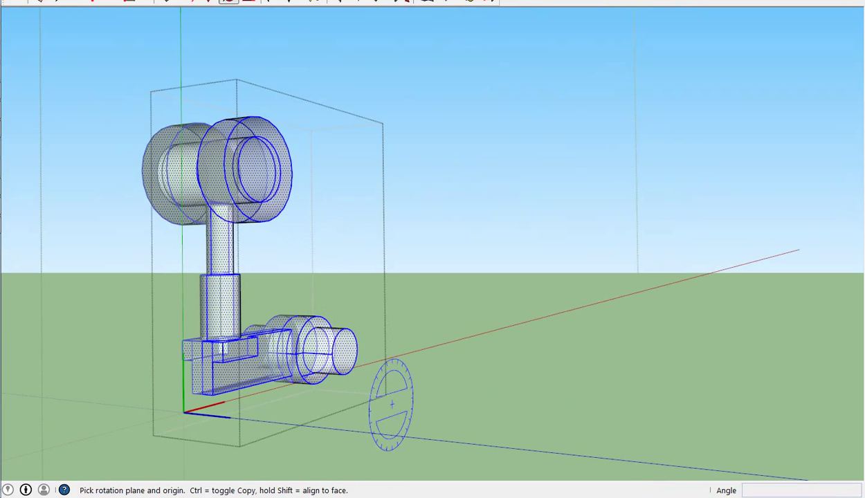
{"action": "middle_click_drag", "start_coordinate": [357, 350], "coordinate": [217, 353]}
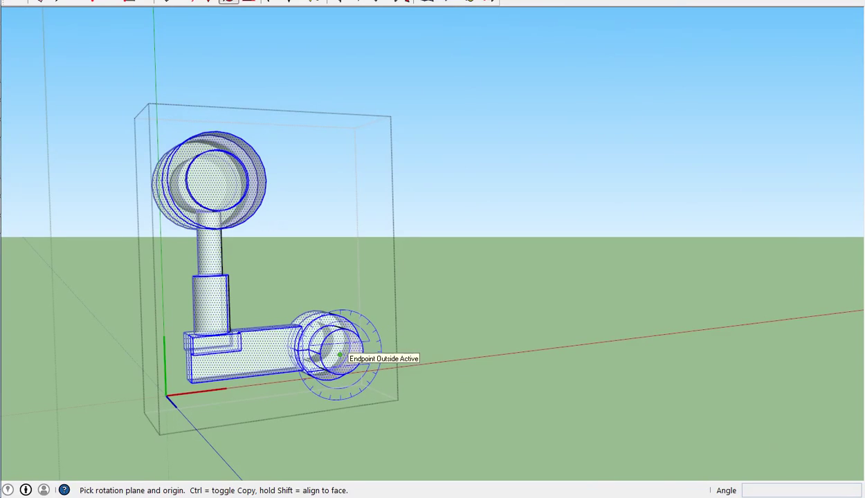
{"action": "scroll", "coordinate": [340, 355], "scroll_direction": "up", "scroll_amount": 3}
{"action": "middle_click_drag", "start_coordinate": [328, 337], "coordinate": [341, 353]}
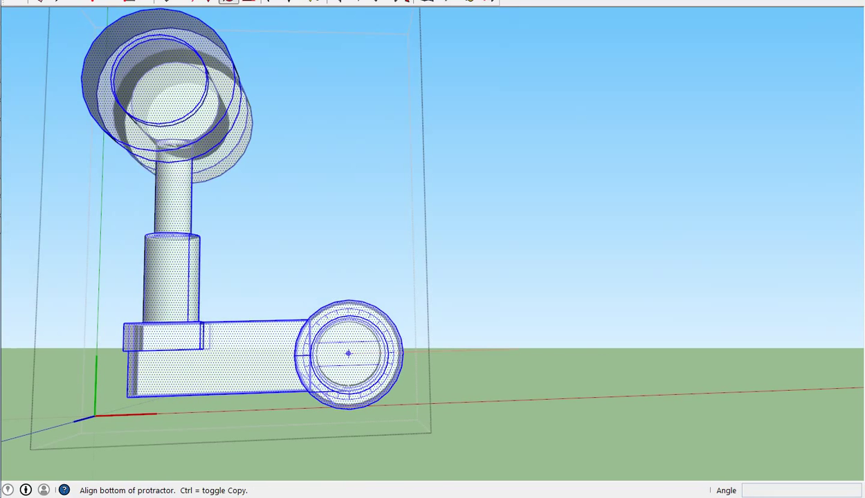
{"action": "left_click", "coordinate": [348, 353]}
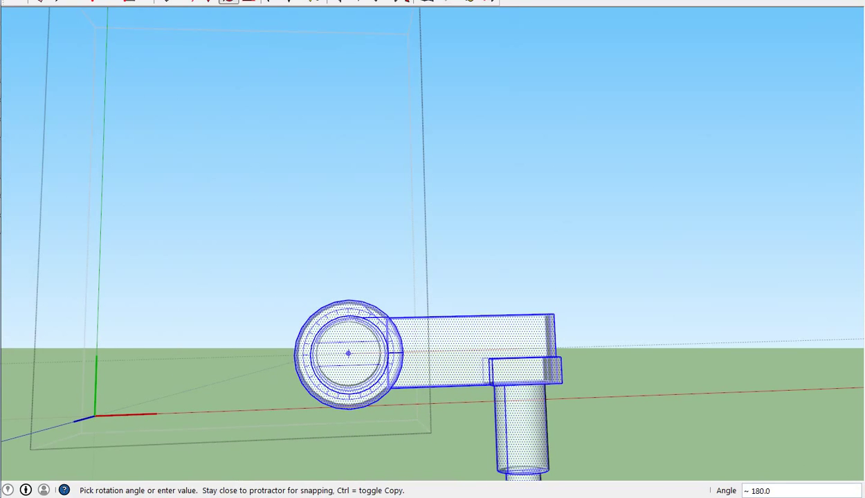
{"action": "left_click", "coordinate": [348, 353]}
{"action": "scroll", "coordinate": [348, 354], "scroll_direction": "down", "scroll_amount": 5}
{"action": "key", "text": "space"}
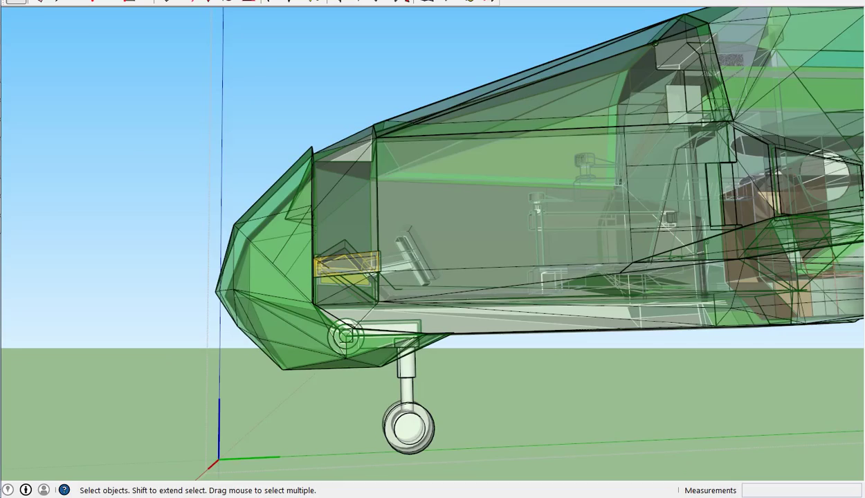
Swing the rear gear pods down by about 176° about their pivot.
{"action": "middle_click_drag", "start_coordinate": [433, 242], "coordinate": [180, 187]}
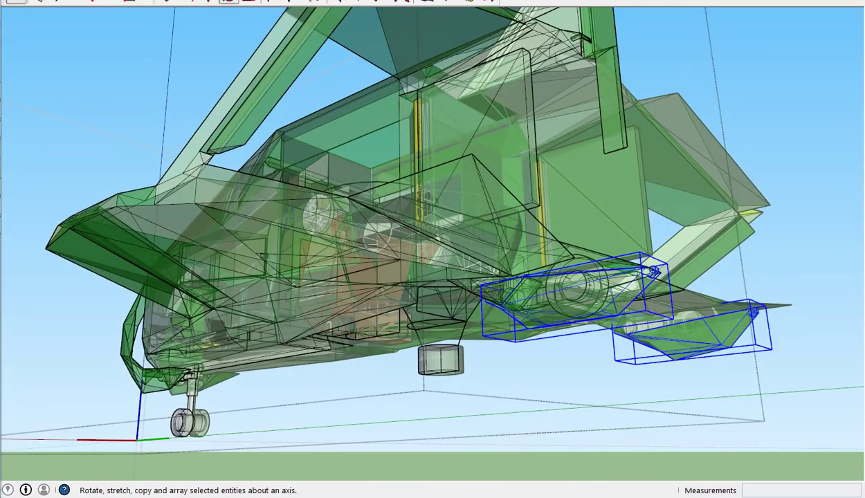
{"action": "middle_click_drag", "start_coordinate": [807, 315], "coordinate": [717, 347]}
{"action": "scroll", "coordinate": [762, 346], "scroll_direction": "up", "scroll_amount": 5}
{"action": "scroll", "coordinate": [810, 345], "scroll_direction": "up", "scroll_amount": 5}
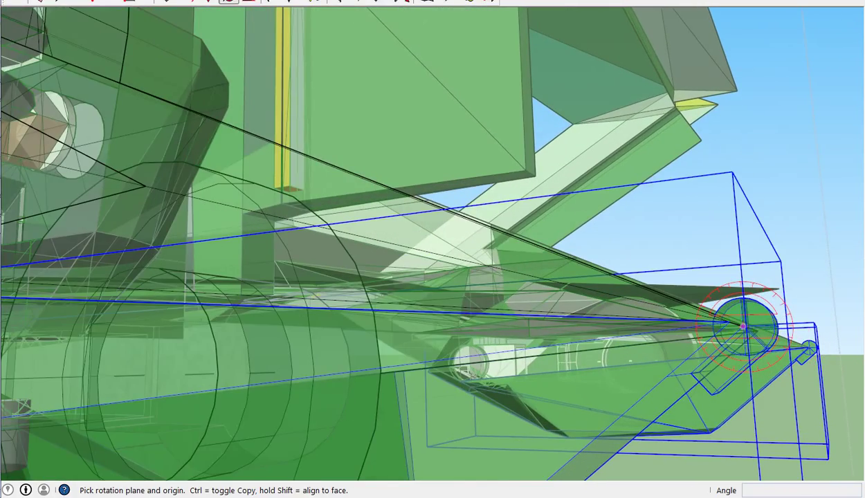
{"action": "left_click", "coordinate": [743, 325]}
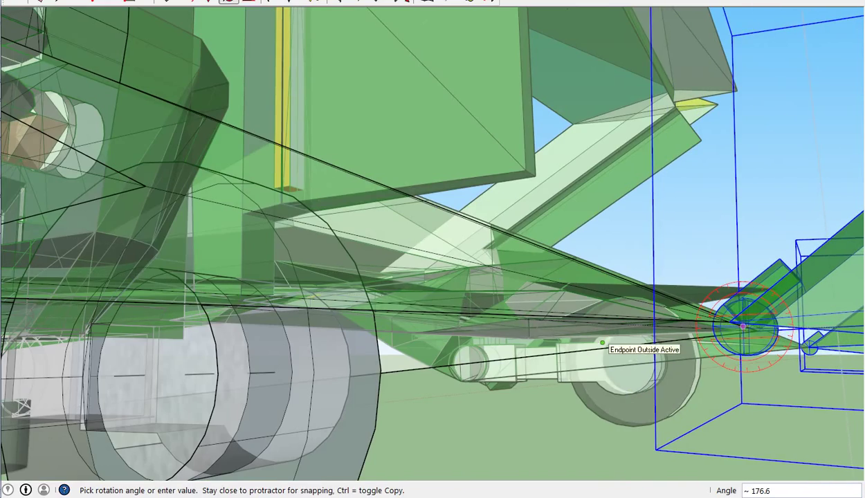
{"action": "left_click", "coordinate": [609, 340]}
{"action": "middle_click_drag", "start_coordinate": [609, 340], "coordinate": [640, 318]}
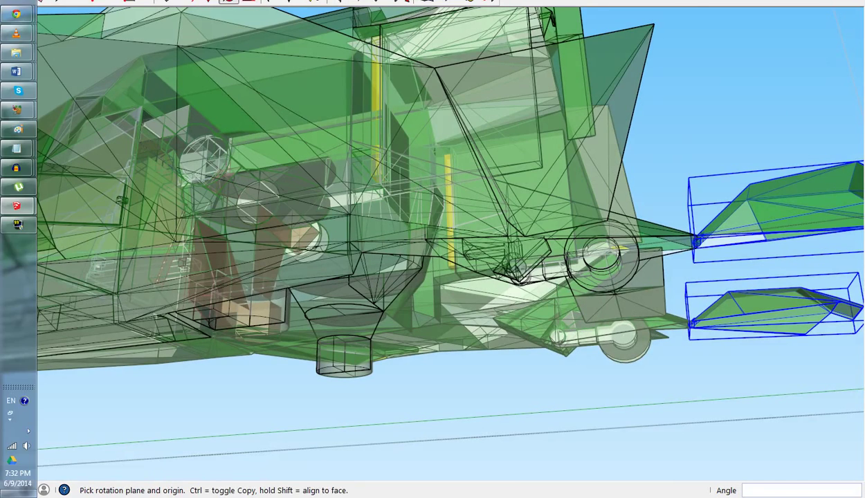
{"action": "key", "text": "space"}
Edit the rear gear component and rotate all its contents 90°.
{"action": "scroll", "coordinate": [576, 277], "scroll_direction": "up", "scroll_amount": 2}
{"action": "left_click", "coordinate": [578, 259]}
{"action": "right_click", "coordinate": [578, 259]}
{"action": "left_click", "coordinate": [616, 36]}
{"action": "middle_click_drag", "start_coordinate": [443, 277], "coordinate": [443, 207]}
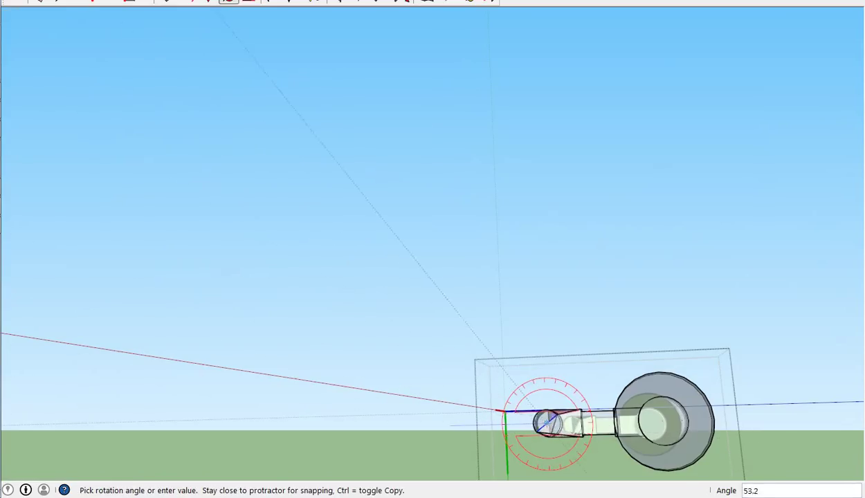
{"action": "key", "text": "Escape"}
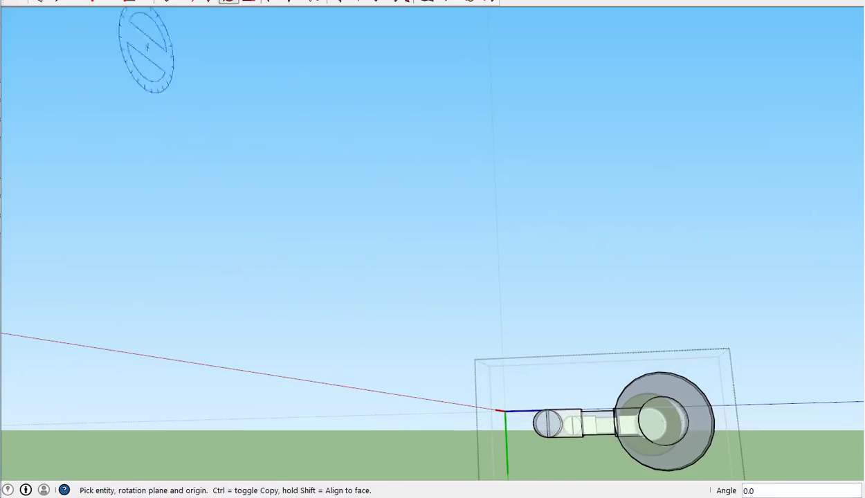
{"action": "key", "text": "e"}
{"action": "key", "text": "space"}
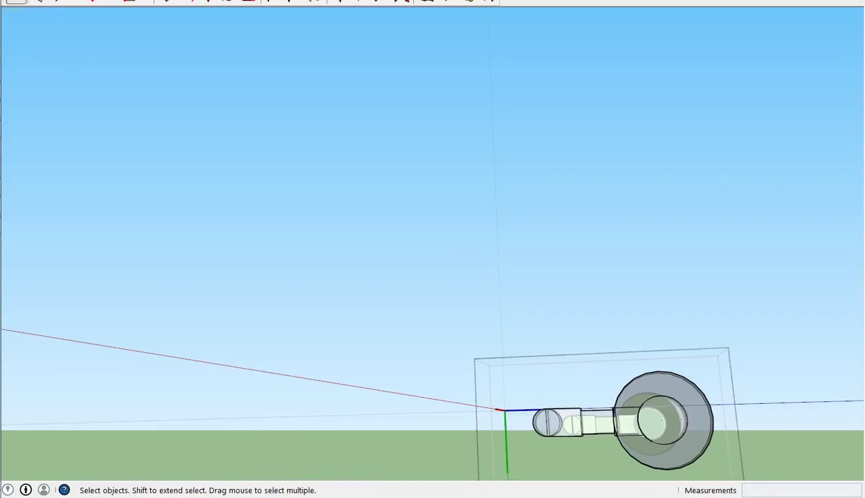
{"action": "key", "text": "ctrl+a"}
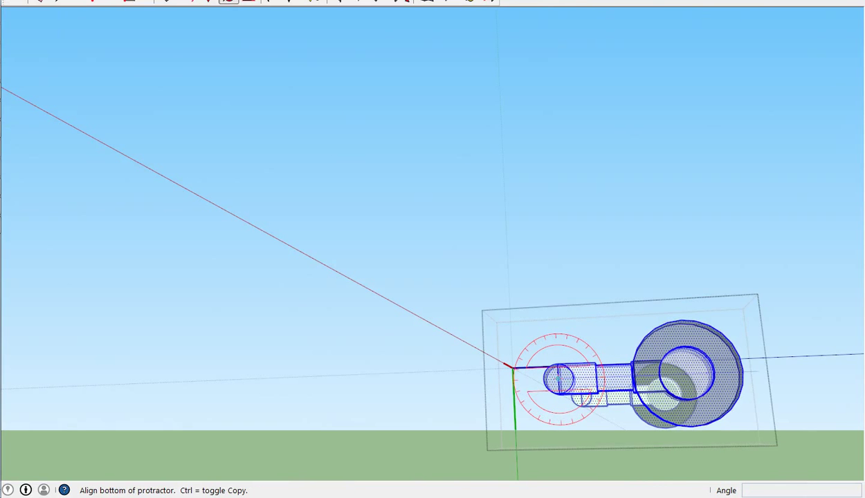
{"action": "left_click", "coordinate": [689, 374]}
{"action": "left_click", "coordinate": [559, 443]}
Leave the gear component and select the cockpit canopy group.
{"action": "mouse_move", "coordinate": [3, 276]}
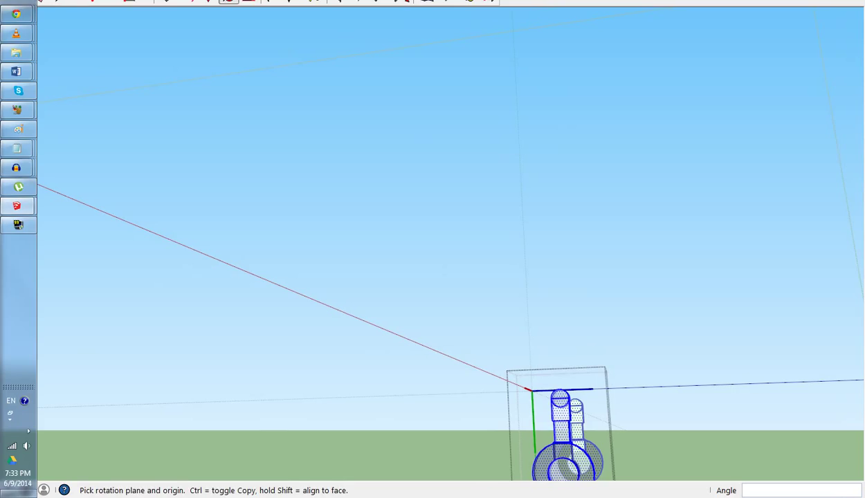
{"action": "key", "text": "space"}
{"action": "key", "text": "Escape"}
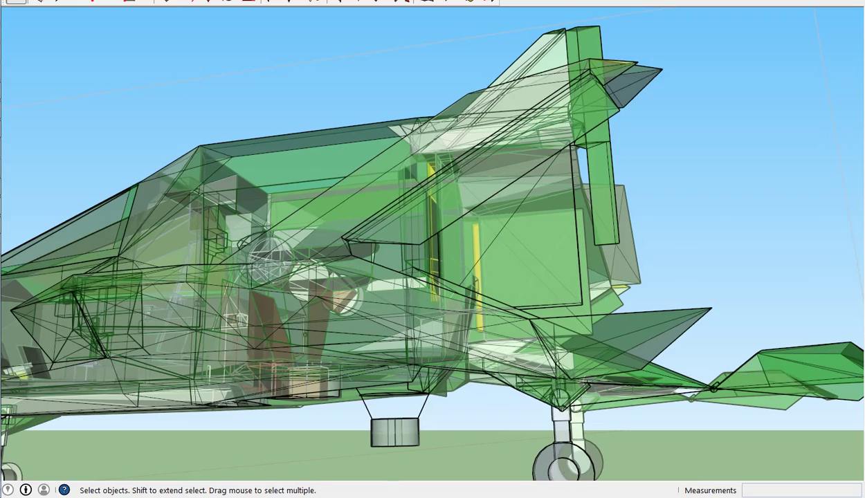
{"action": "scroll", "coordinate": [433, 249], "scroll_direction": "down", "scroll_amount": 6}
{"action": "mouse_move", "coordinate": [432, 249]}
{"action": "middle_mouse_down"}
{"action": "mouse_move", "coordinate": [457, 346]}
{"action": "mouse_move", "coordinate": [387, 277]}
{"action": "mouse_move", "coordinate": [312, 263]}
{"action": "mouse_move", "coordinate": [346, 235]}
{"action": "middle_mouse_up"}
{"action": "scroll", "coordinate": [346, 236], "scroll_direction": "up", "scroll_amount": 3}
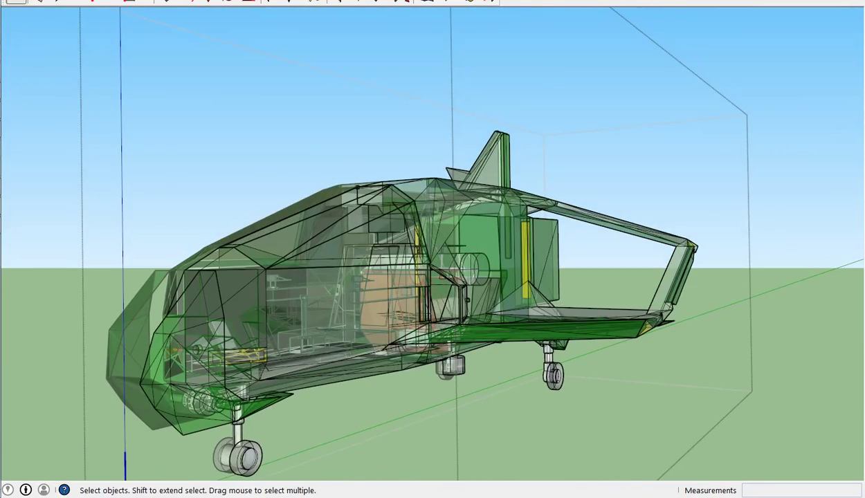
{"action": "left_click", "coordinate": [290, 222]}
Rotate the canopy 90° about its rear hinge so it stands open.
{"action": "middle_click_drag", "start_coordinate": [290, 221], "coordinate": [277, 208]}
{"action": "scroll", "coordinate": [298, 201], "scroll_direction": "up", "scroll_amount": 6}
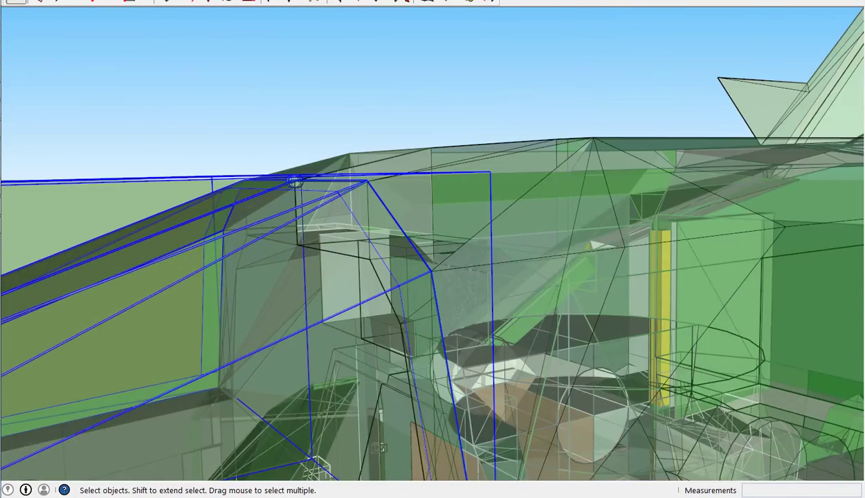
{"action": "scroll", "coordinate": [295, 182], "scroll_direction": "up", "scroll_amount": 2}
{"action": "scroll", "coordinate": [301, 177], "scroll_direction": "up", "scroll_amount": 4}
{"action": "middle_click_drag", "start_coordinate": [50, 236], "coordinate": [214, 236]}
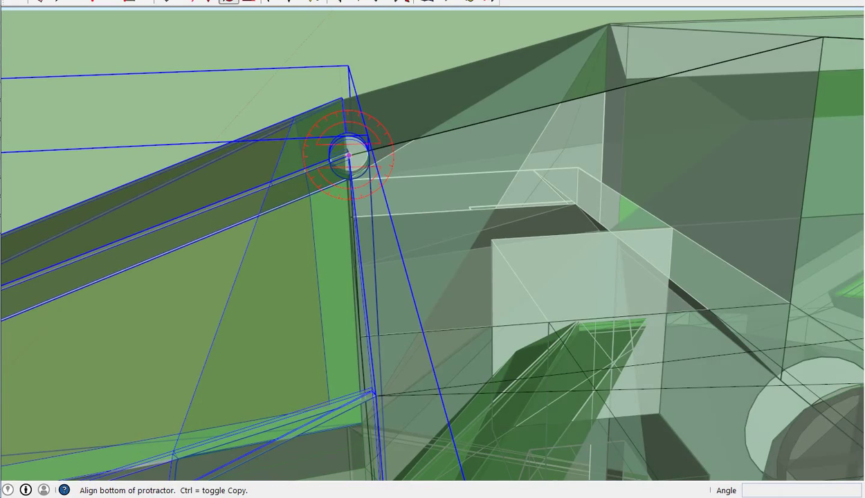
{"action": "left_click", "coordinate": [349, 156]}
{"action": "left_click", "coordinate": [350, 156]}
{"action": "middle_click_drag", "start_coordinate": [353, 158], "coordinate": [626, 93]}
{"action": "scroll", "coordinate": [626, 93], "scroll_direction": "down", "scroll_amount": 5}
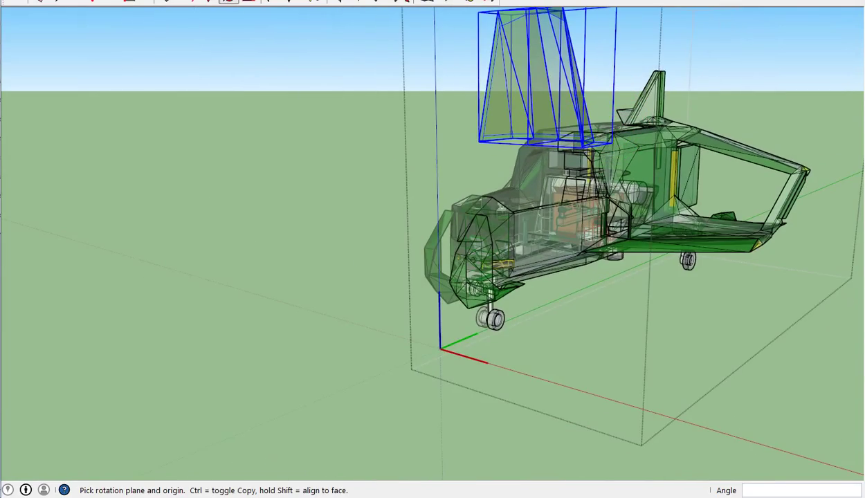
Exit the canopy group and turn off X-ray in View > Face Style.
{"action": "key", "text": "Escape"}
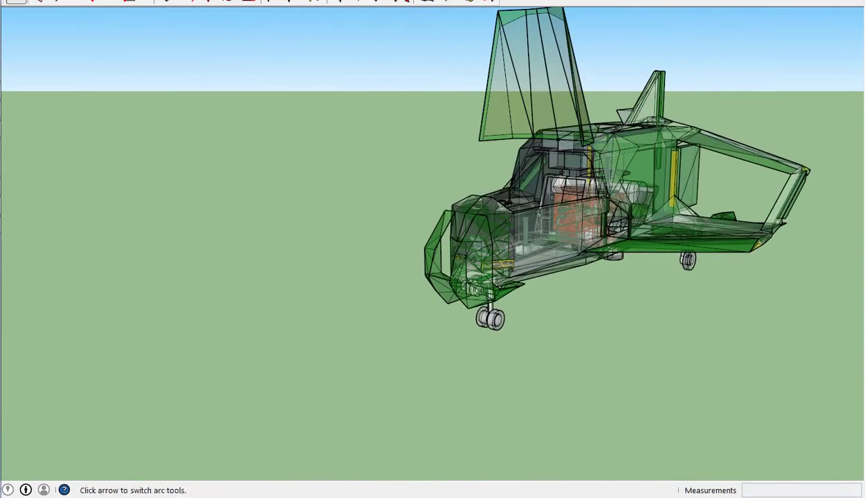
{"action": "key", "text": "alt+v"}
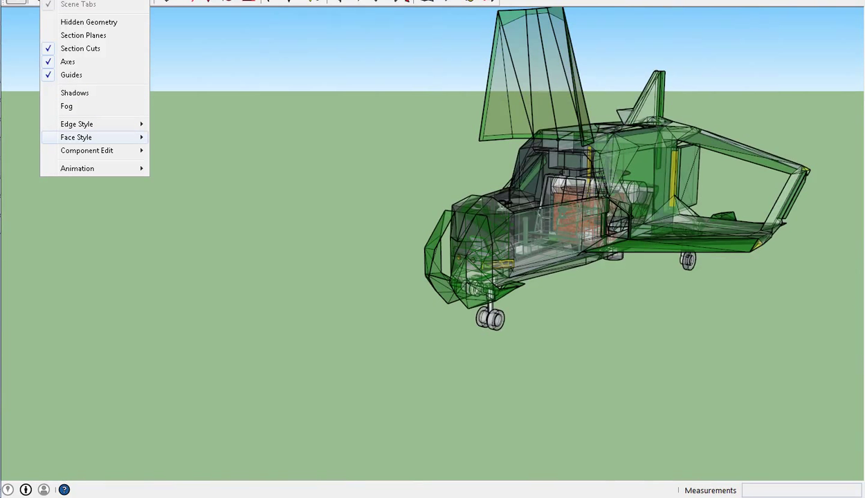
{"action": "key", "text": "Right"}
{"action": "key", "text": "Return"}
Orbit around the opaque aircraft to inspect its underside and cockpit.
{"action": "key", "text": "o"}
{"action": "left_click_drag", "start_coordinate": [432, 346], "coordinate": [433, 259]}
{"action": "middle_click_drag", "start_coordinate": [432, 260], "coordinate": [713, 299]}
{"action": "scroll", "coordinate": [616, 291], "scroll_direction": "up", "scroll_amount": 3}
{"action": "scroll", "coordinate": [650, 279], "scroll_direction": "up", "scroll_amount": 2}
{"action": "middle_click_drag", "start_coordinate": [651, 279], "coordinate": [568, 270]}
{"action": "scroll", "coordinate": [718, 276], "scroll_direction": "down", "scroll_amount": 6}
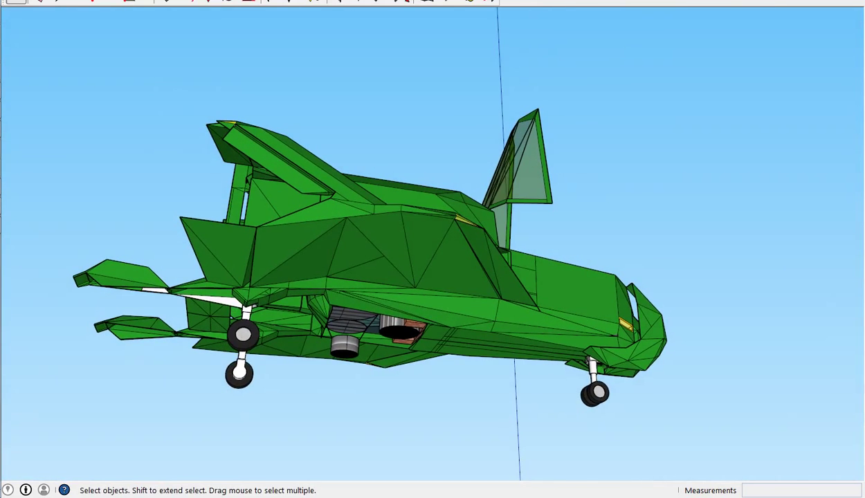
{"action": "mouse_move", "coordinate": [433, 249]}
{"action": "middle_mouse_down"}
{"action": "mouse_move", "coordinate": [433, 228]}
{"action": "mouse_move", "coordinate": [478, 291]}
{"action": "mouse_move", "coordinate": [387, 266]}
{"action": "mouse_move", "coordinate": [367, 270]}
{"action": "middle_mouse_up"}
{"action": "scroll", "coordinate": [340, 314], "scroll_direction": "up", "scroll_amount": 5}
{"action": "scroll", "coordinate": [433, 250], "scroll_direction": "down", "scroll_amount": 3}
{"action": "scroll", "coordinate": [432, 249], "scroll_direction": "up", "scroll_amount": 3}
{"action": "scroll", "coordinate": [433, 249], "scroll_direction": "down", "scroll_amount": 5}
{"action": "mouse_move", "coordinate": [433, 249]}
{"action": "middle_mouse_down"}
{"action": "mouse_move", "coordinate": [443, 229]}
{"action": "mouse_move", "coordinate": [457, 304]}
{"action": "mouse_move", "coordinate": [460, 208]}
{"action": "mouse_move", "coordinate": [436, 211]}
{"action": "mouse_move", "coordinate": [455, 291]}
{"action": "mouse_move", "coordinate": [448, 180]}
{"action": "middle_mouse_up"}
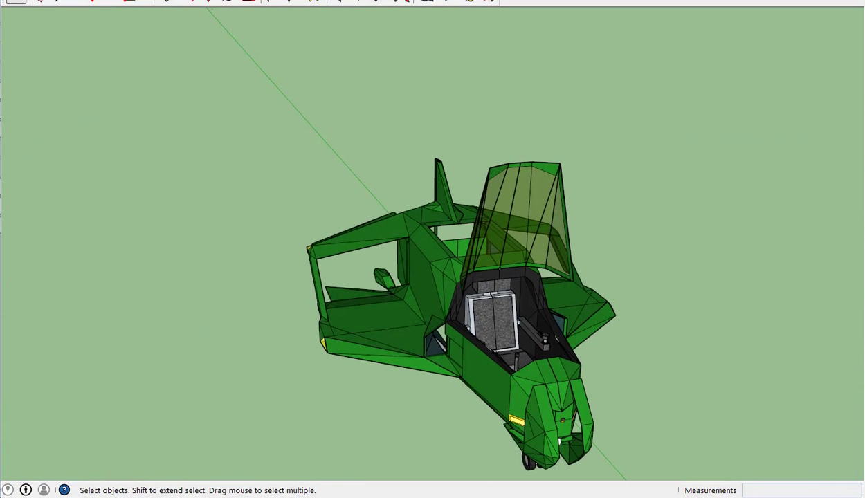
{"action": "scroll", "coordinate": [485, 312], "scroll_direction": "up", "scroll_amount": 5}
{"action": "mouse_move", "coordinate": [449, 180]}
{"action": "middle_mouse_down"}
{"action": "mouse_move", "coordinate": [453, 256]}
{"action": "mouse_move", "coordinate": [546, 263]}
{"action": "mouse_move", "coordinate": [429, 256]}
{"action": "mouse_move", "coordinate": [377, 469]}
{"action": "mouse_move", "coordinate": [348, 480]}
{"action": "middle_mouse_up"}
{"action": "scroll", "coordinate": [484, 263], "scroll_direction": "down", "scroll_amount": 8}
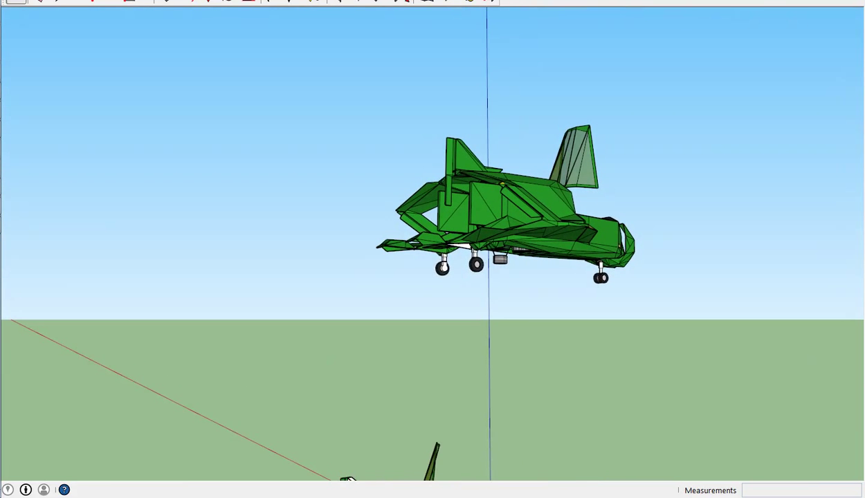
{"action": "middle_click_drag", "start_coordinate": [348, 481], "coordinate": [565, 242]}
{"action": "scroll", "coordinate": [565, 237], "scroll_direction": "up", "scroll_amount": 3}
{"action": "middle_click_drag", "start_coordinate": [636, 450], "coordinate": [685, 467]}
{"action": "scroll", "coordinate": [678, 473], "scroll_direction": "down", "scroll_amount": 3}
{"action": "scroll", "coordinate": [316, 298], "scroll_direction": "up", "scroll_amount": 2}
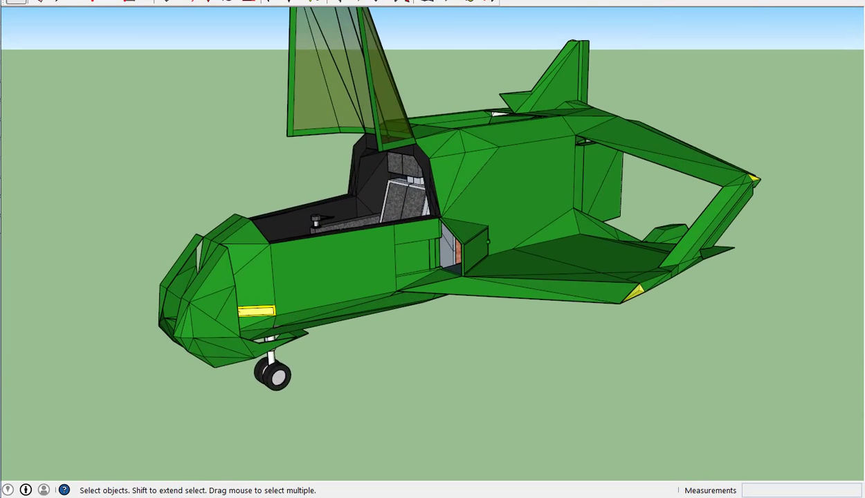
{"action": "scroll", "coordinate": [512, 138], "scroll_direction": "down", "scroll_amount": 3}
{"action": "mouse_move", "coordinate": [442, 277]}
{"action": "middle_mouse_down"}
{"action": "mouse_move", "coordinate": [447, 235]}
{"action": "mouse_move", "coordinate": [449, 284]}
{"action": "middle_mouse_up"}
{"action": "scroll", "coordinate": [488, 200], "scroll_direction": "up", "scroll_amount": 4}
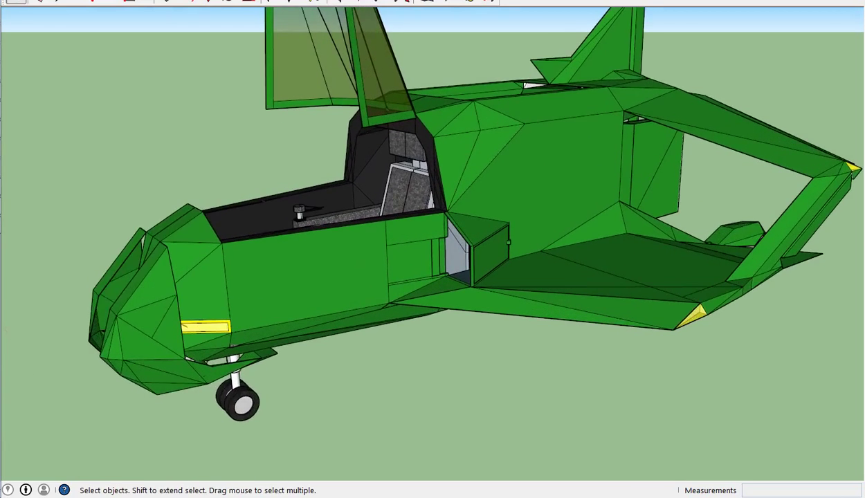
{"action": "scroll", "coordinate": [469, 234], "scroll_direction": "down", "scroll_amount": 5}
{"action": "middle_click_drag", "start_coordinate": [469, 235], "coordinate": [477, 231]}
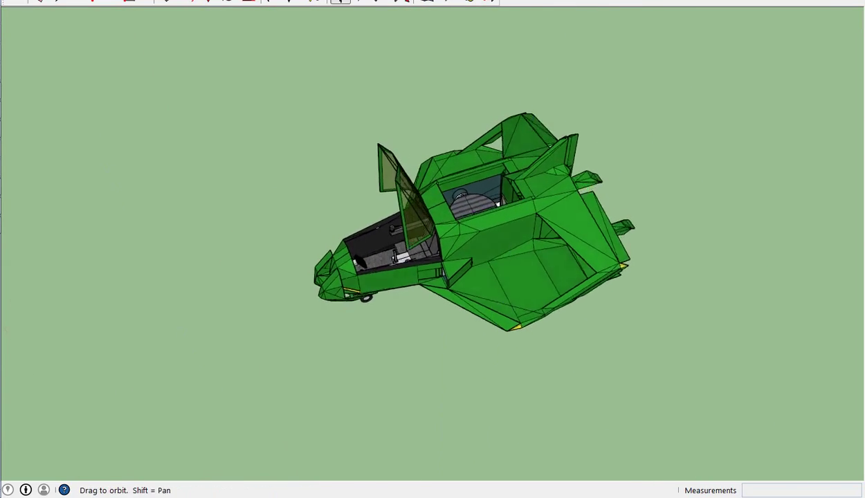
{"action": "scroll", "coordinate": [478, 222], "scroll_direction": "up", "scroll_amount": 4}
{"action": "scroll", "coordinate": [478, 221], "scroll_direction": "down", "scroll_amount": 4}
{"action": "scroll", "coordinate": [504, 166], "scroll_direction": "up", "scroll_amount": 4}
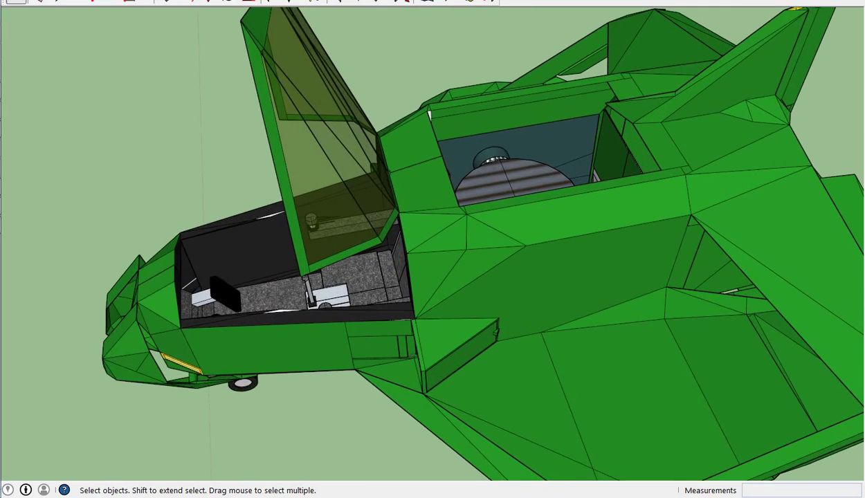
{"action": "scroll", "coordinate": [484, 236], "scroll_direction": "down", "scroll_amount": 3}
{"action": "middle_click_drag", "start_coordinate": [485, 235], "coordinate": [485, 152]}
{"action": "middle_click_drag", "start_coordinate": [408, 213], "coordinate": [409, 277]}
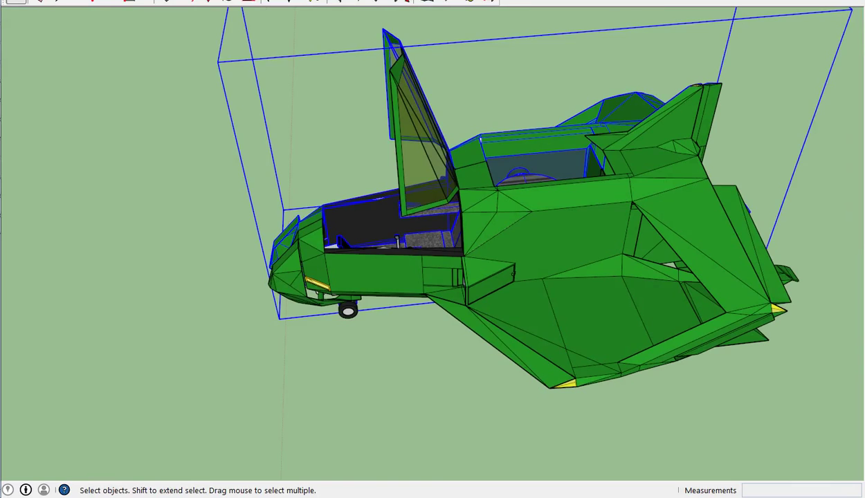
{"action": "mouse_move", "coordinate": [432, 277]}
{"action": "middle_mouse_down"}
{"action": "mouse_move", "coordinate": [432, 34]}
{"action": "mouse_move", "coordinate": [433, 125]}
{"action": "mouse_move", "coordinate": [432, 97]}
{"action": "middle_mouse_up"}
{"action": "scroll", "coordinate": [443, 228], "scroll_direction": "up", "scroll_amount": 5}
{"action": "scroll", "coordinate": [443, 228], "scroll_direction": "down", "scroll_amount": 4}
{"action": "scroll", "coordinate": [443, 228], "scroll_direction": "down", "scroll_amount": 3}
{"action": "middle_click_drag", "start_coordinate": [433, 138], "coordinate": [433, 208]}
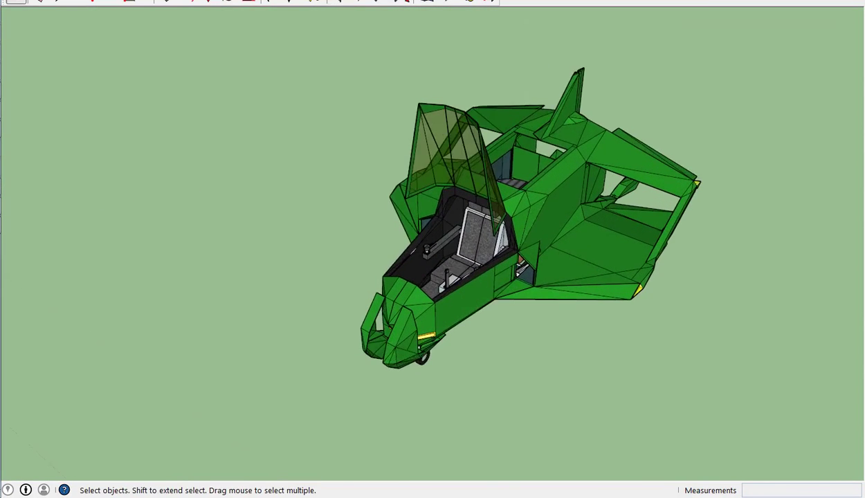
{"action": "scroll", "coordinate": [640, 275], "scroll_direction": "up", "scroll_amount": 3}
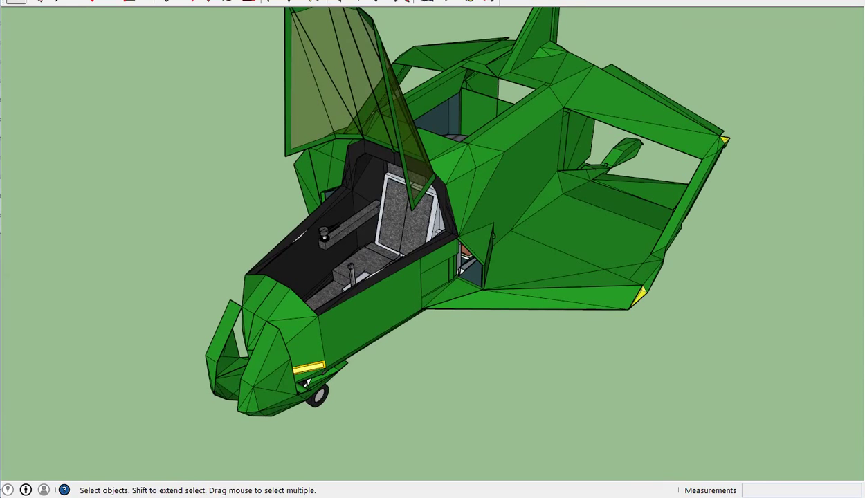
{"action": "scroll", "coordinate": [433, 229], "scroll_direction": "down", "scroll_amount": 3}
{"action": "middle_click_drag", "start_coordinate": [432, 249], "coordinate": [456, 229]}
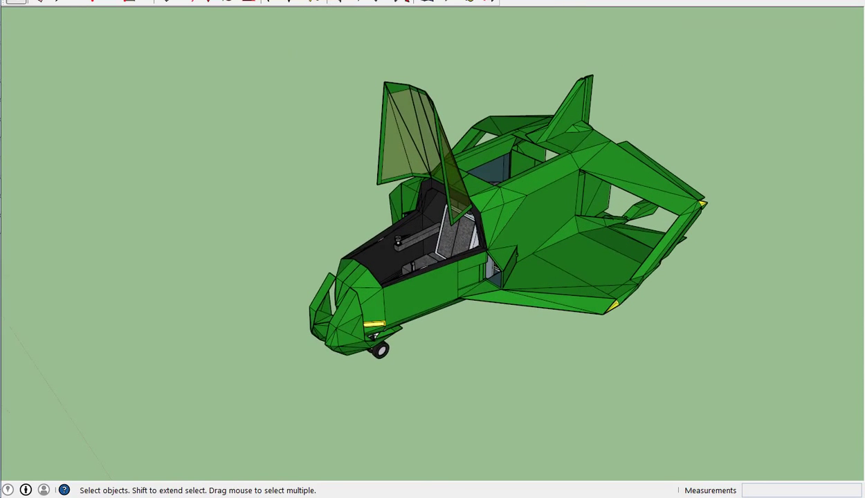
{"action": "middle_click_drag", "start_coordinate": [433, 276], "coordinate": [415, 228]}
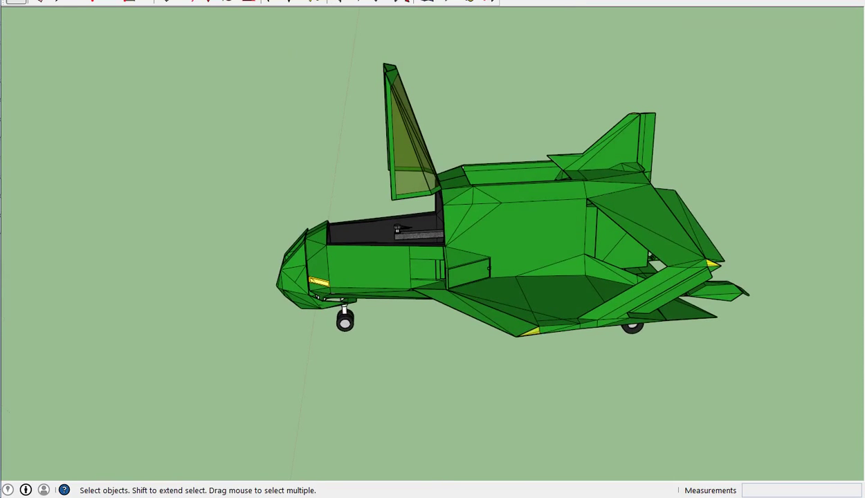
{"action": "scroll", "coordinate": [432, 228], "scroll_direction": "up", "scroll_amount": 2}
{"action": "scroll", "coordinate": [433, 229], "scroll_direction": "down", "scroll_amount": 2}
{"action": "scroll", "coordinate": [433, 228], "scroll_direction": "up", "scroll_amount": 2}
{"action": "middle_click_drag", "start_coordinate": [432, 249], "coordinate": [415, 208]}
{"action": "scroll", "coordinate": [432, 228], "scroll_direction": "down", "scroll_amount": 2}
{"action": "mouse_move", "coordinate": [432, 249]}
{"action": "middle_mouse_down"}
{"action": "mouse_move", "coordinate": [415, 228]}
{"action": "mouse_move", "coordinate": [433, 201]}
{"action": "mouse_move", "coordinate": [433, 272]}
{"action": "mouse_move", "coordinate": [425, 190]}
{"action": "mouse_move", "coordinate": [424, 253]}
{"action": "middle_mouse_up"}
{"action": "scroll", "coordinate": [433, 228], "scroll_direction": "up", "scroll_amount": 2}
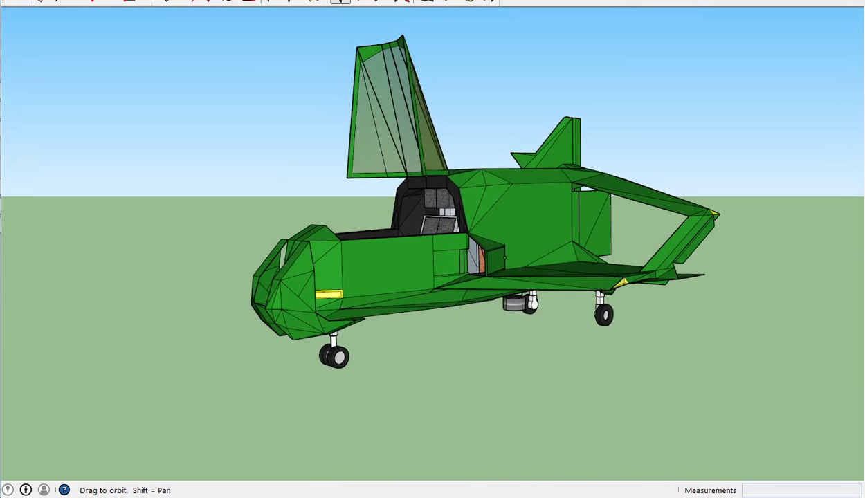
{"action": "mouse_move", "coordinate": [424, 254]}
{"action": "middle_mouse_down"}
{"action": "mouse_move", "coordinate": [423, 204]}
{"action": "mouse_move", "coordinate": [450, 201]}
{"action": "mouse_move", "coordinate": [467, 218]}
{"action": "mouse_move", "coordinate": [461, 197]}
{"action": "mouse_move", "coordinate": [471, 208]}
{"action": "mouse_move", "coordinate": [488, 181]}
{"action": "mouse_move", "coordinate": [484, 166]}
{"action": "mouse_move", "coordinate": [488, 181]}
{"action": "middle_mouse_up"}
{"action": "scroll", "coordinate": [467, 218], "scroll_direction": "up", "scroll_amount": 3}
{"action": "scroll", "coordinate": [462, 201], "scroll_direction": "up", "scroll_amount": 3}
{"action": "scroll", "coordinate": [471, 207], "scroll_direction": "down", "scroll_amount": 5}
{"action": "scroll", "coordinate": [485, 180], "scroll_direction": "up", "scroll_amount": 3}
{"action": "scroll", "coordinate": [533, 286], "scroll_direction": "down", "scroll_amount": 3}
{"action": "scroll", "coordinate": [520, 363], "scroll_direction": "up", "scroll_amount": 3}
{"action": "scroll", "coordinate": [519, 364], "scroll_direction": "down", "scroll_amount": 4}
{"action": "middle_click_drag", "start_coordinate": [519, 363], "coordinate": [521, 402]}
{"action": "scroll", "coordinate": [512, 277], "scroll_direction": "up", "scroll_amount": 3}
{"action": "scroll", "coordinate": [512, 276], "scroll_direction": "down", "scroll_amount": 3}
{"action": "mouse_move", "coordinate": [485, 277]}
{"action": "middle_mouse_down"}
{"action": "mouse_move", "coordinate": [401, 277]}
{"action": "mouse_move", "coordinate": [378, 225]}
{"action": "mouse_move", "coordinate": [370, 266]}
{"action": "mouse_move", "coordinate": [350, 270]}
{"action": "mouse_move", "coordinate": [422, 271]}
{"action": "mouse_move", "coordinate": [425, 304]}
{"action": "mouse_move", "coordinate": [409, 346]}
{"action": "mouse_move", "coordinate": [415, 297]}
{"action": "mouse_move", "coordinate": [425, 415]}
{"action": "middle_mouse_up"}
{"action": "scroll", "coordinate": [425, 277], "scroll_direction": "down", "scroll_amount": 5}
Frame the aircraft and woman figure in a side elevation with the Move tool active.
{"action": "mouse_move", "coordinate": [425, 277]}
{"action": "middle_mouse_down"}
{"action": "mouse_move", "coordinate": [443, 277]}
{"action": "mouse_move", "coordinate": [450, 297]}
{"action": "middle_mouse_up"}
{"action": "scroll", "coordinate": [551, 443], "scroll_direction": "up", "scroll_amount": 5}
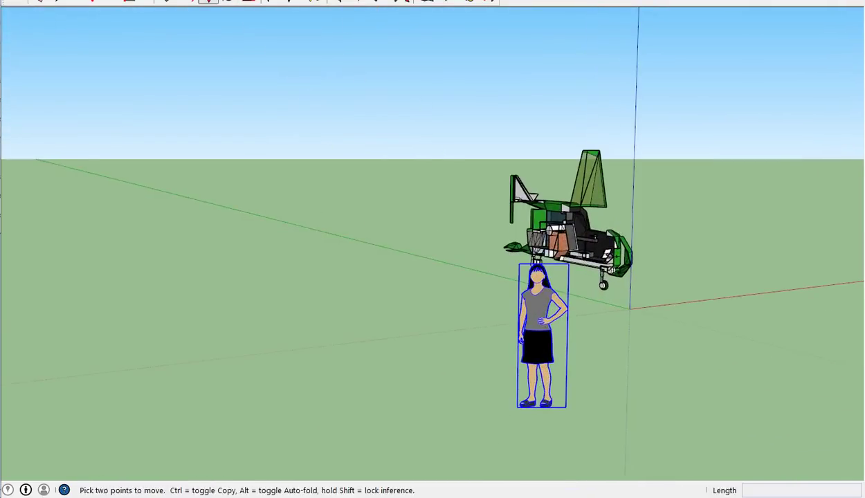
{"action": "scroll", "coordinate": [546, 329], "scroll_direction": "down", "scroll_amount": 5}
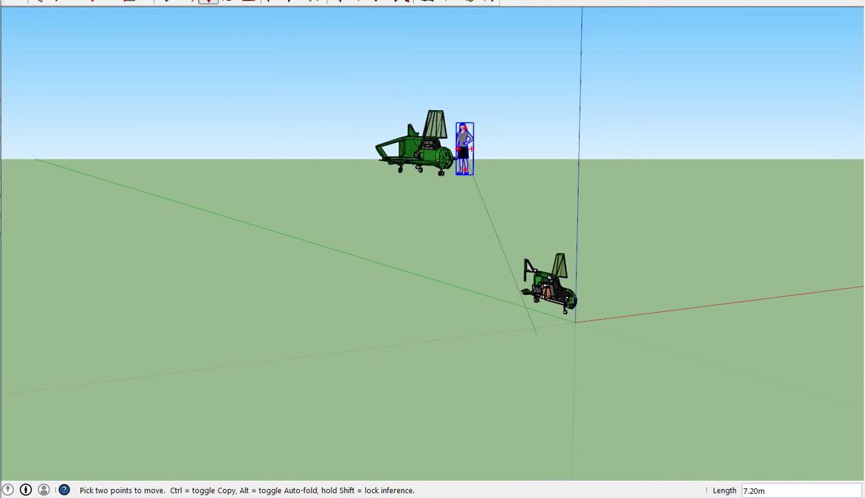
{"action": "key", "text": "F4"}
{"action": "key", "text": "m"}
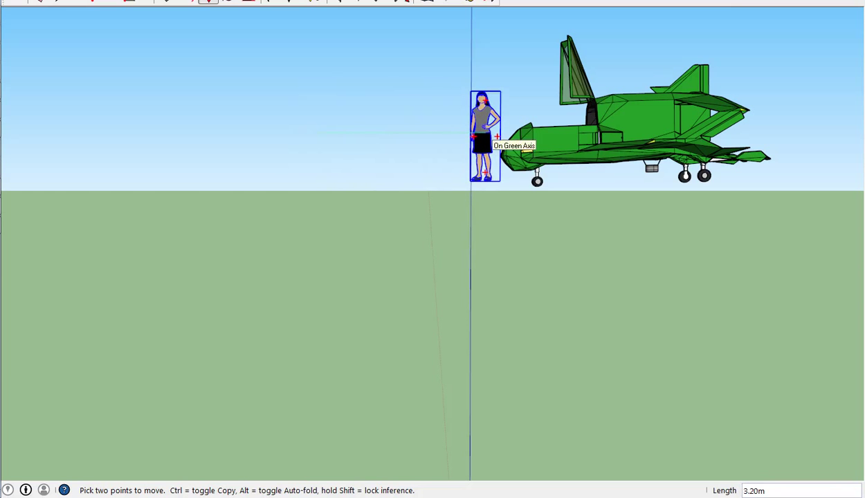
{"action": "middle_click_drag", "start_coordinate": [542, 161], "coordinate": [547, 222]}
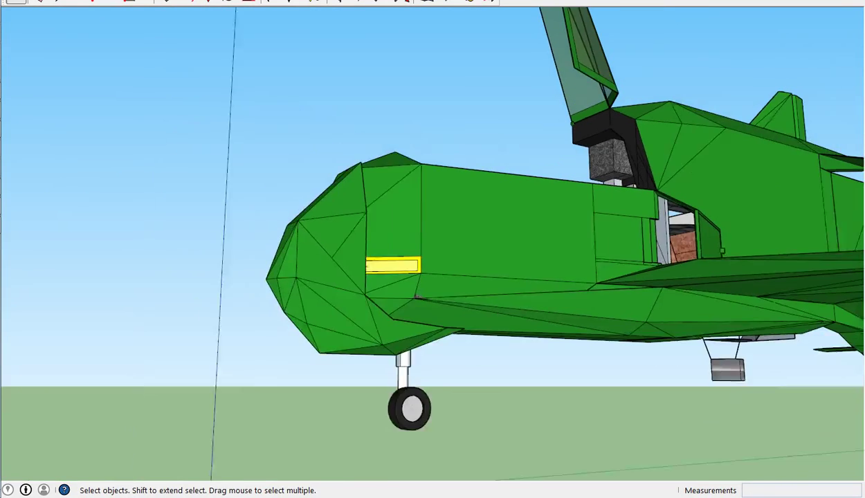
{"action": "mouse_move", "coordinate": [432, 249]}
{"action": "middle_mouse_down"}
{"action": "mouse_move", "coordinate": [374, 256]}
{"action": "mouse_move", "coordinate": [650, 249]}
{"action": "middle_mouse_up"}
{"action": "scroll", "coordinate": [651, 249], "scroll_direction": "up", "scroll_amount": 3}
{"action": "scroll", "coordinate": [651, 249], "scroll_direction": "down", "scroll_amount": 2}
{"action": "scroll", "coordinate": [651, 249], "scroll_direction": "up", "scroll_amount": 1}
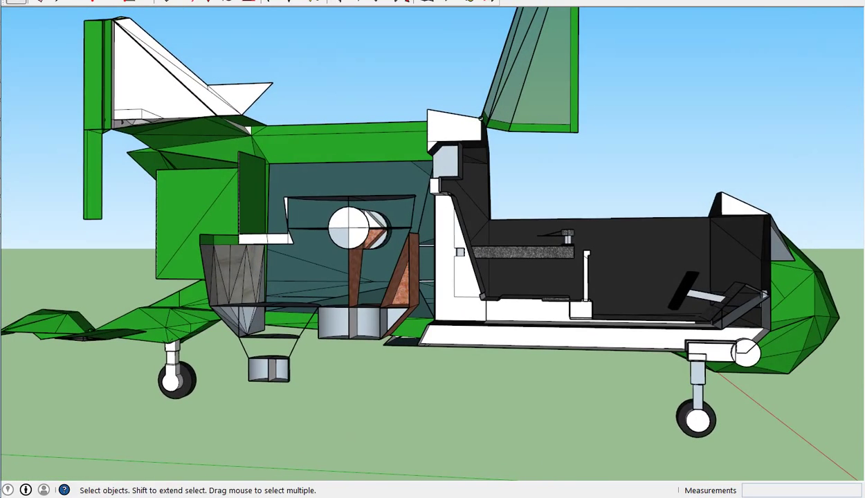
{"action": "mouse_move", "coordinate": [432, 249]}
{"action": "middle_mouse_down"}
{"action": "mouse_move", "coordinate": [422, 250]}
{"action": "mouse_move", "coordinate": [470, 253]}
{"action": "mouse_move", "coordinate": [312, 252]}
{"action": "mouse_move", "coordinate": [325, 291]}
{"action": "mouse_move", "coordinate": [332, 256]}
{"action": "middle_mouse_up"}
{"action": "scroll", "coordinate": [311, 252], "scroll_direction": "down", "scroll_amount": 2}
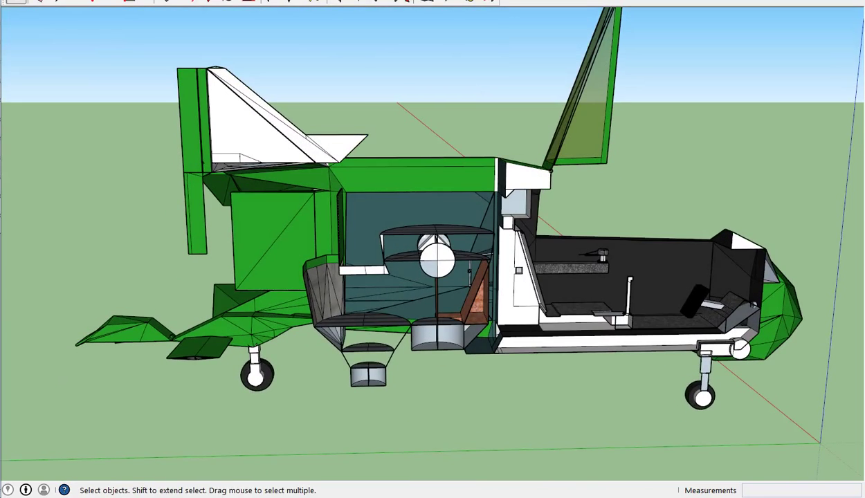
{"action": "scroll", "coordinate": [332, 256], "scroll_direction": "down", "scroll_amount": 2}
{"action": "mouse_move", "coordinate": [333, 256]}
{"action": "middle_mouse_down"}
{"action": "mouse_move", "coordinate": [256, 260]}
{"action": "mouse_move", "coordinate": [236, 273]}
{"action": "mouse_move", "coordinate": [236, 249]}
{"action": "middle_mouse_up"}
{"action": "scroll", "coordinate": [256, 261], "scroll_direction": "down", "scroll_amount": 2}
{"action": "scroll", "coordinate": [235, 274], "scroll_direction": "up", "scroll_amount": 2}
{"action": "scroll", "coordinate": [587, 274], "scroll_direction": "down", "scroll_amount": 5}
{"action": "middle_click_drag", "start_coordinate": [587, 274], "coordinate": [587, 274]}
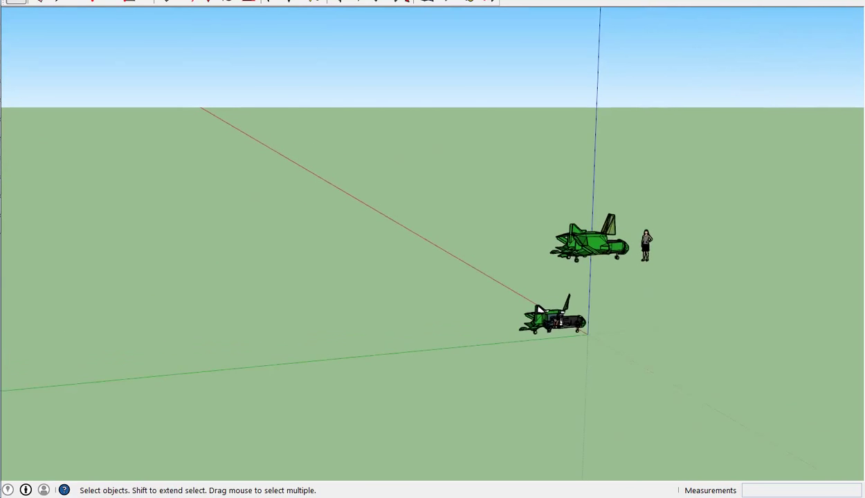
{"action": "scroll", "coordinate": [629, 227], "scroll_direction": "up", "scroll_amount": 5}
{"action": "mouse_move", "coordinate": [628, 227]}
{"action": "middle_mouse_down"}
{"action": "mouse_move", "coordinate": [634, 476]}
{"action": "mouse_move", "coordinate": [554, 485]}
{"action": "middle_mouse_up"}
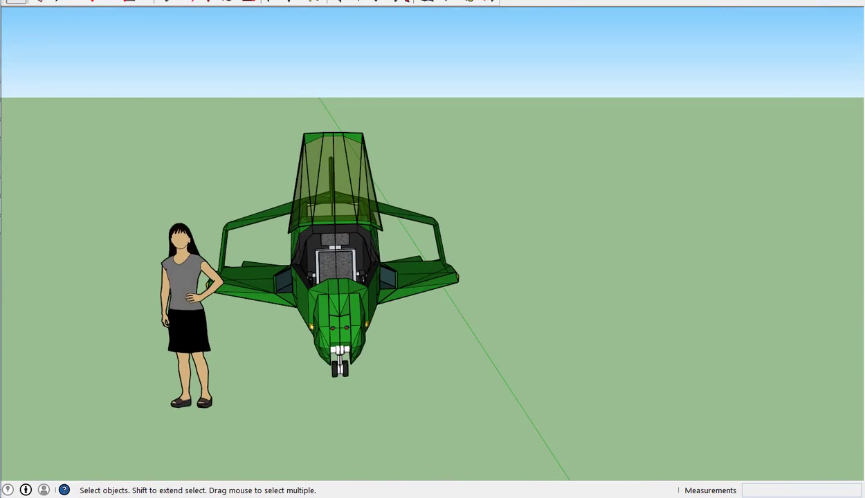